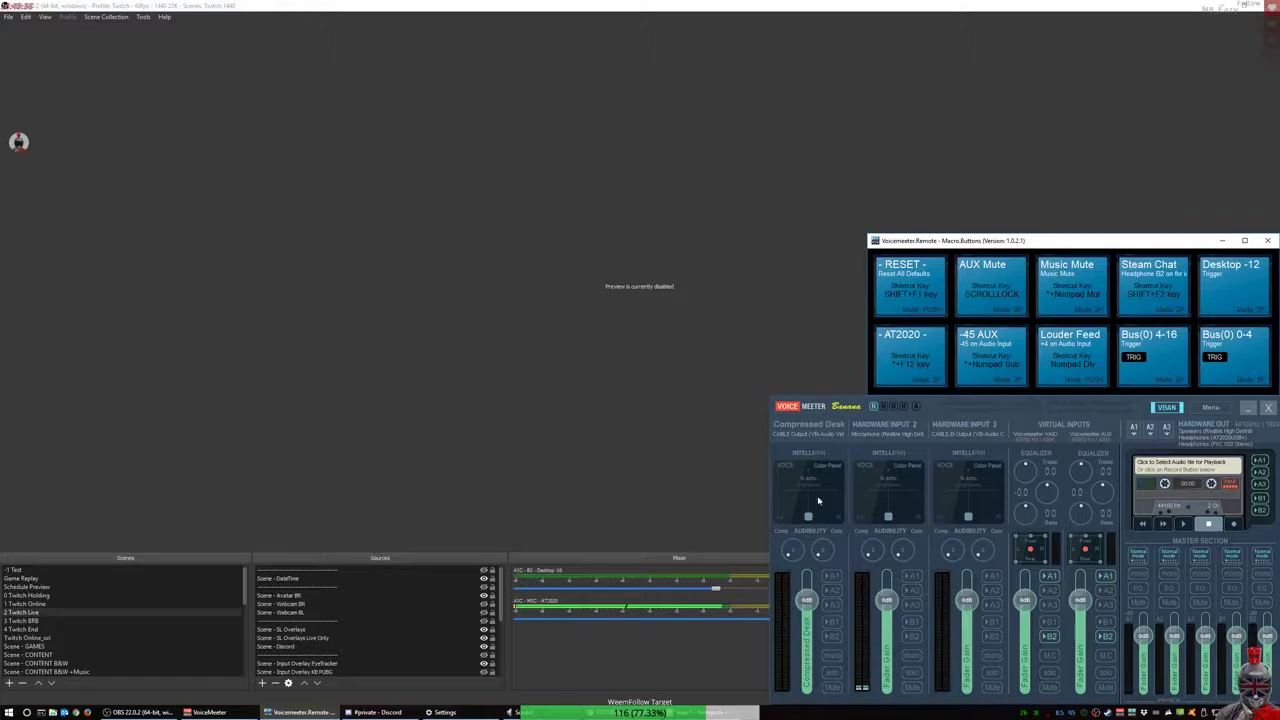
Step: Assign WDM: CABLE Output (VB-Audio Virtual Cable) to the first hardware input and label that strip Compressed Desk
{"action": "left_click", "coordinate": [810, 438]}
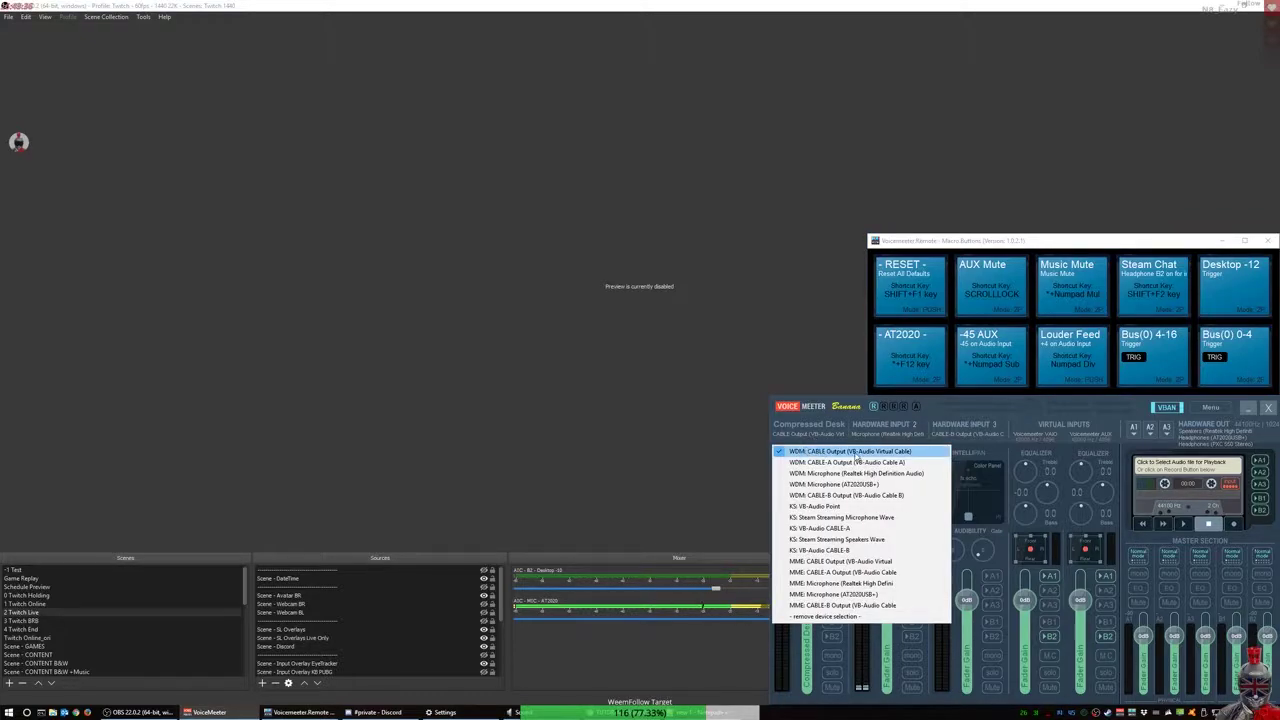
{"action": "left_click", "coordinate": [845, 452]}
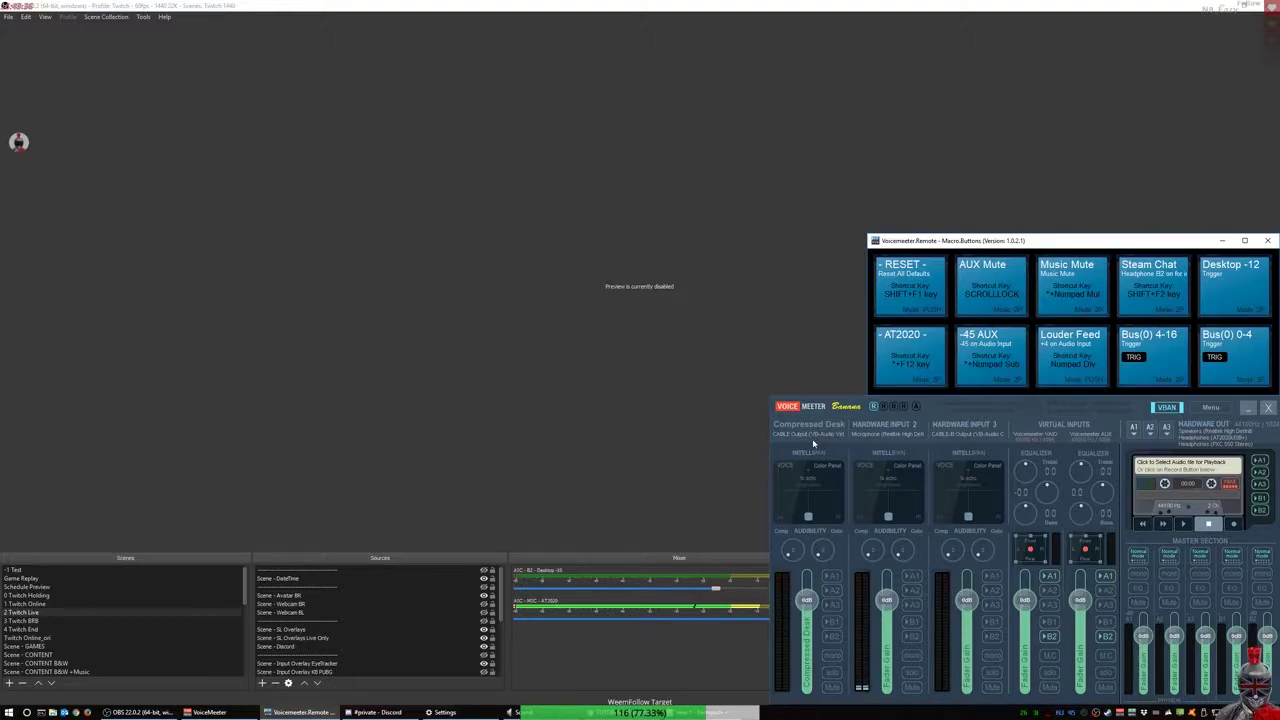
{"action": "double_click", "coordinate": [830, 425]}
{"action": "key", "text": "Return"}
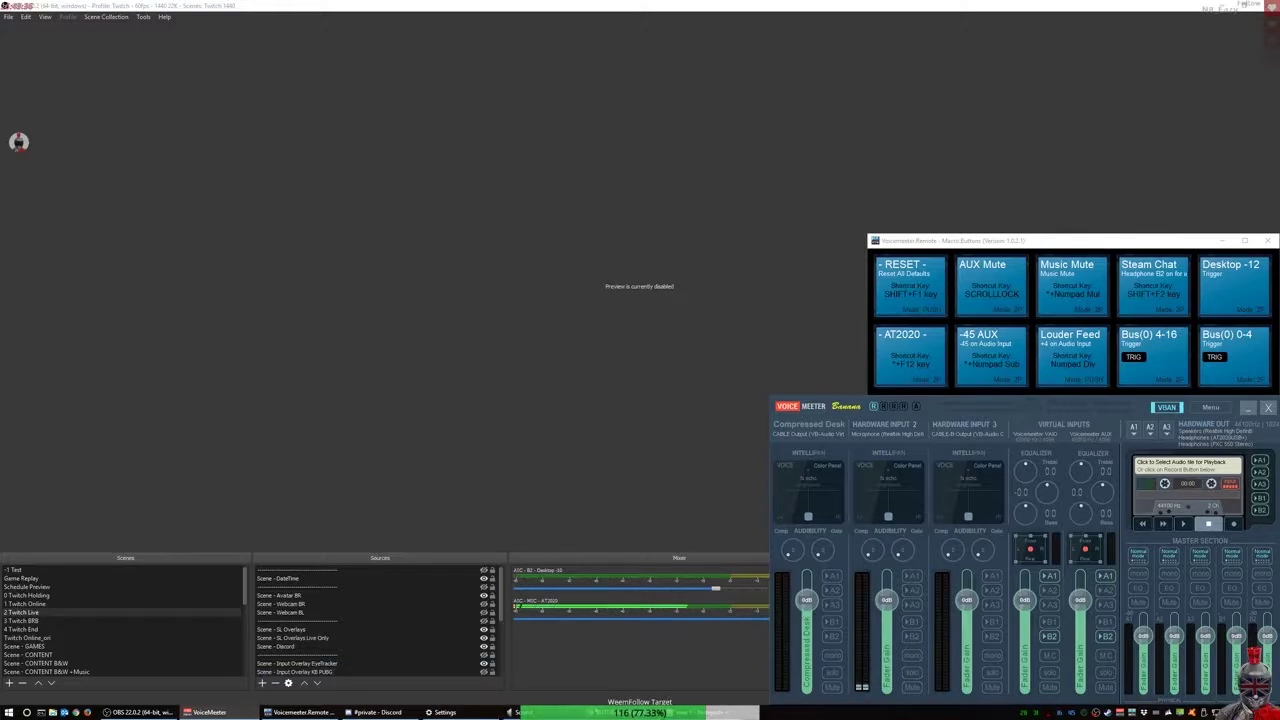
Step: Switch to the browser, bring up the classical music video and play it briefly
{"action": "key", "text": "alt+Tab"}
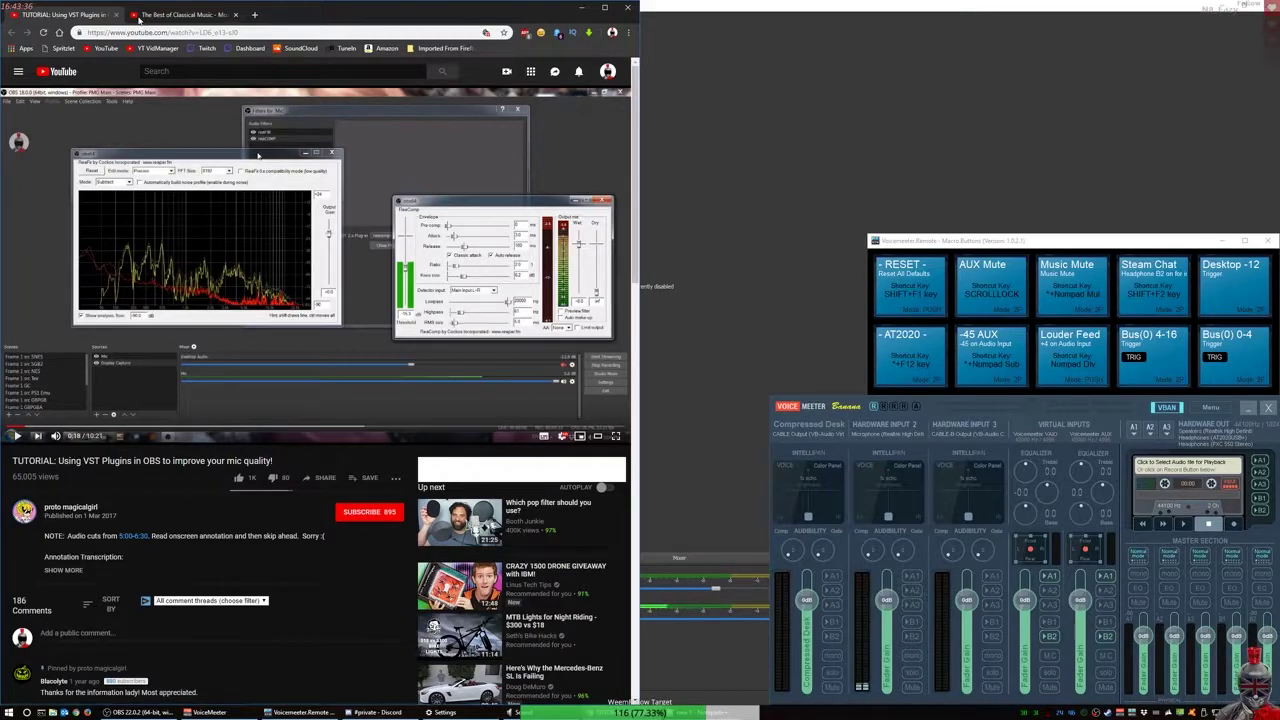
{"action": "key", "text": "ctrl+Tab"}
{"action": "left_click", "coordinate": [15, 435]}
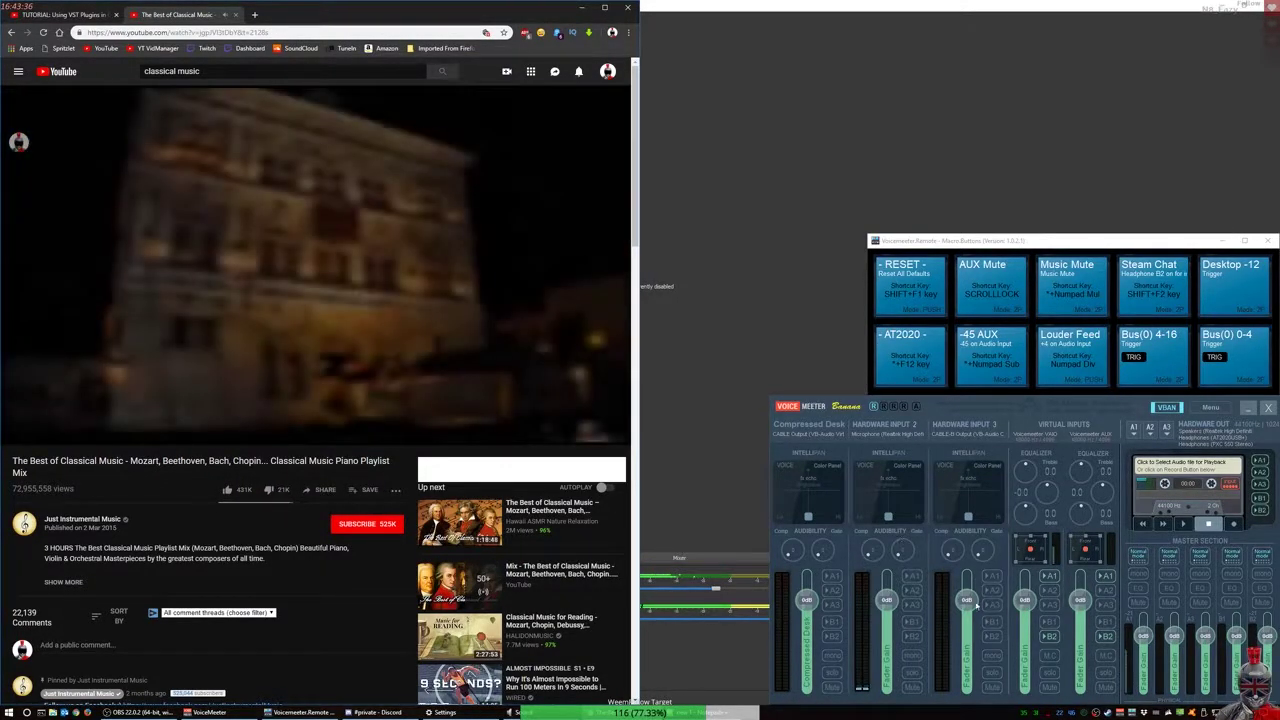
{"action": "key", "text": "space"}
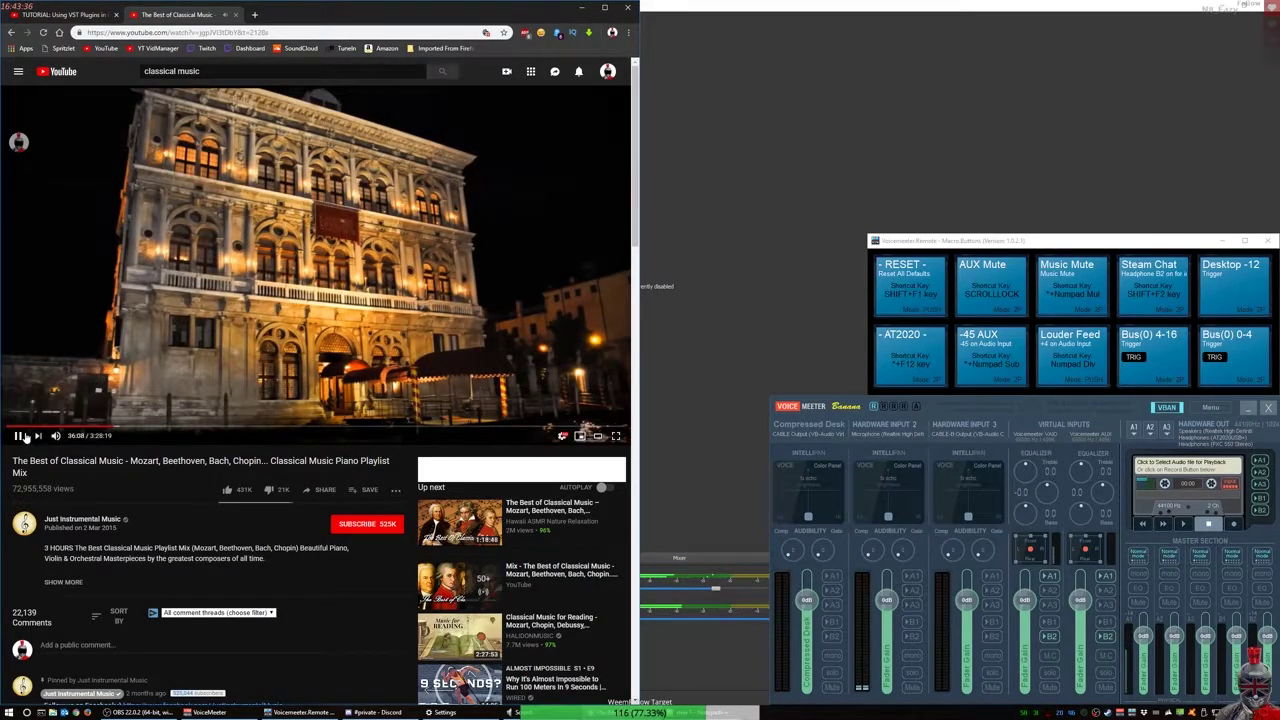
Step: Switch to Windows Settings and open the app volume and device preferences within the system's sound settings
{"action": "left_click", "coordinate": [452, 713]}
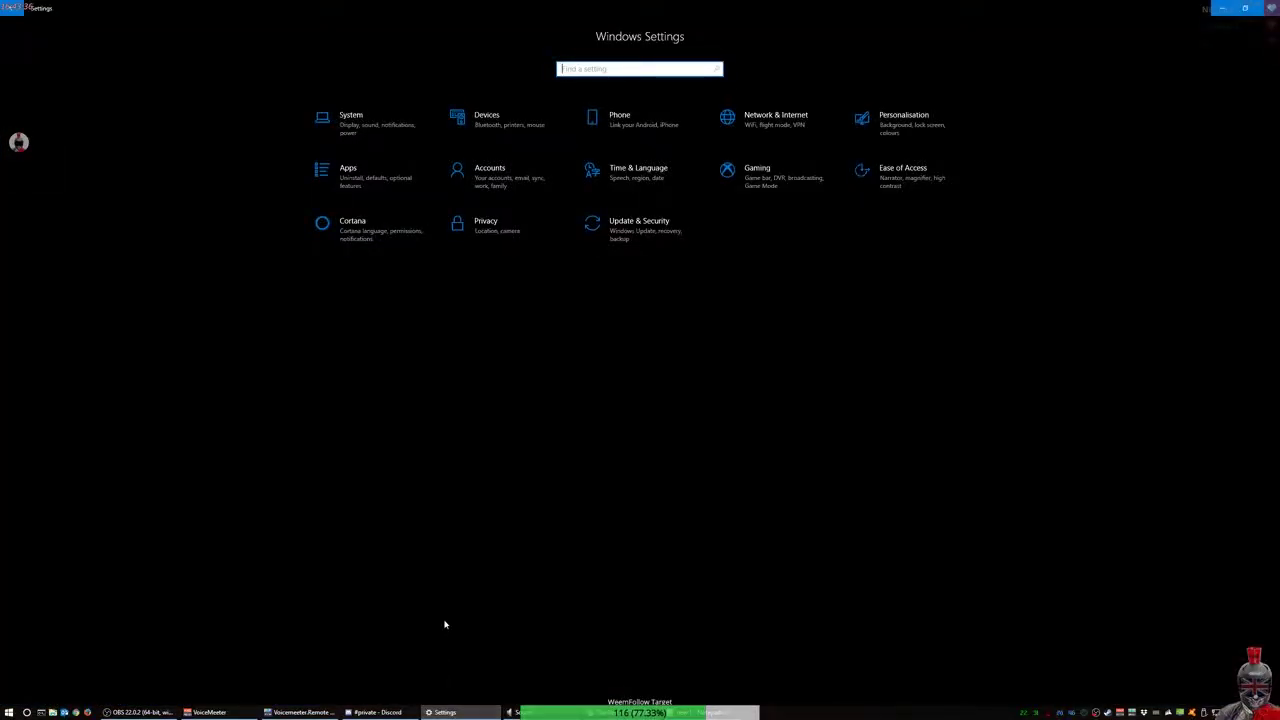
{"action": "left_click", "coordinate": [341, 128]}
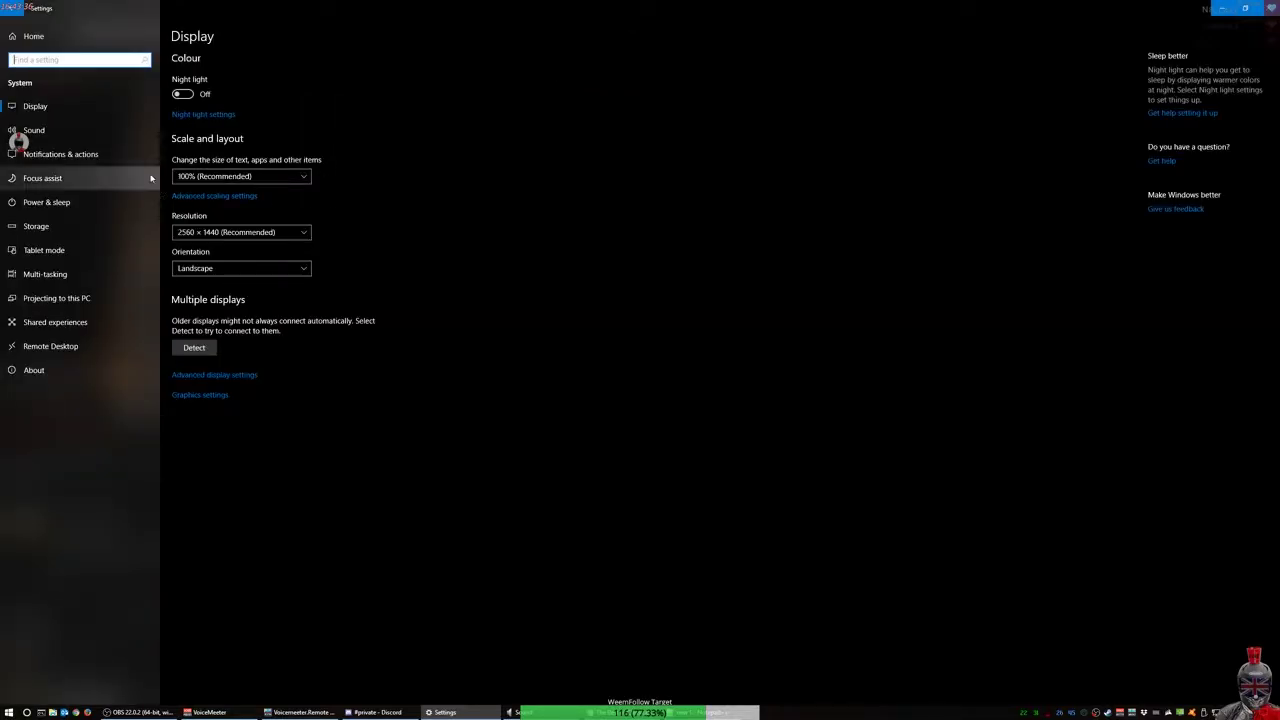
{"action": "left_click", "coordinate": [29, 132]}
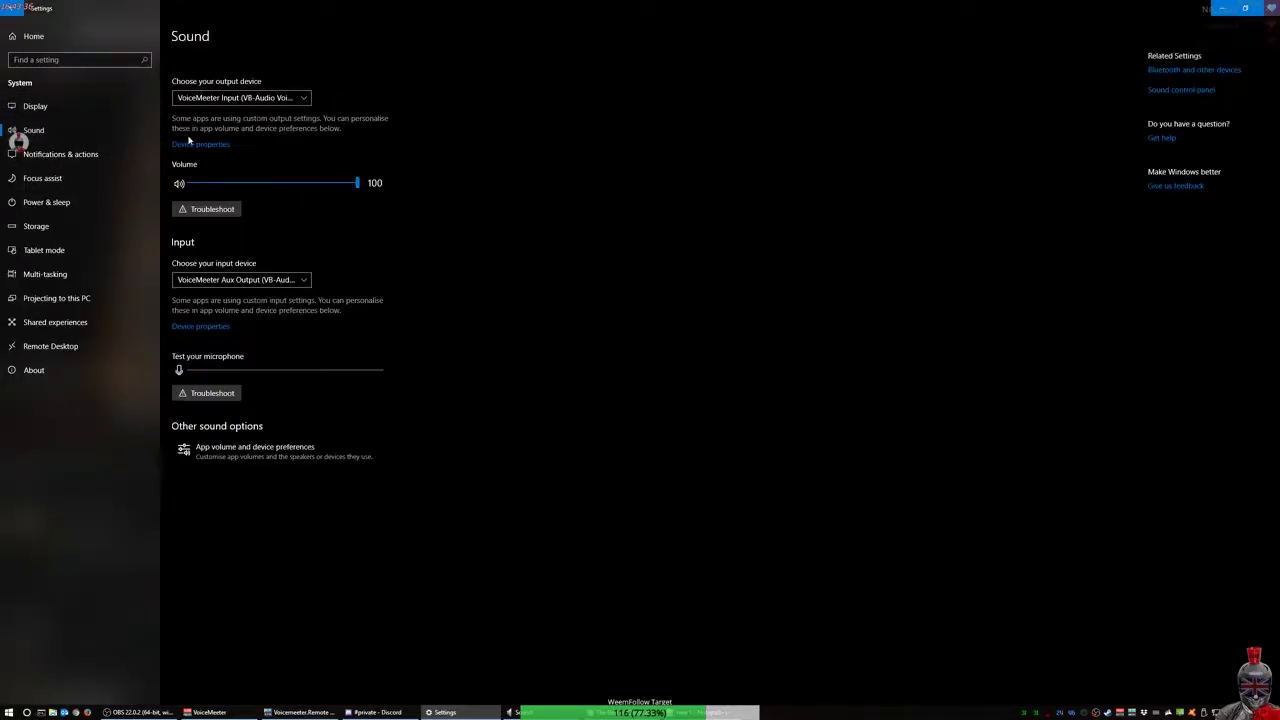
{"action": "left_click", "coordinate": [240, 455]}
{"action": "left_click", "coordinate": [270, 456]}
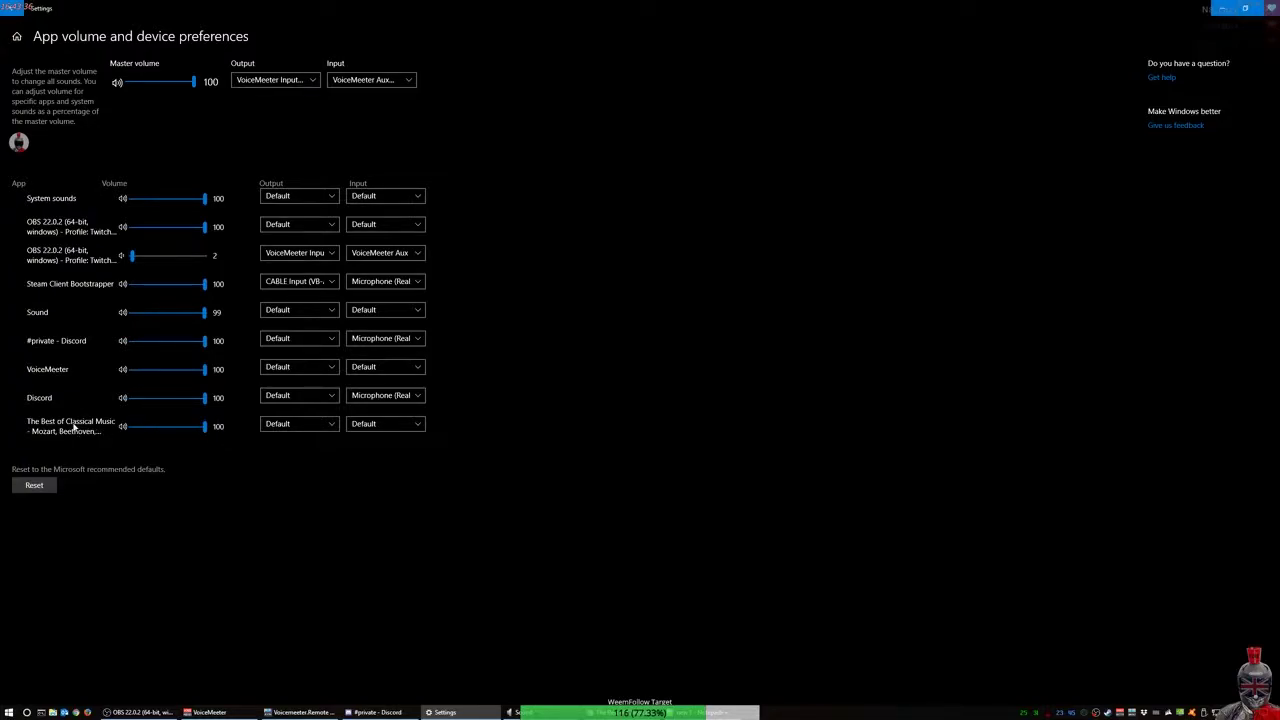
Step: Route the classical music browser's output to CABLE Input (VB-Audio Virtual Cable) and leave Windows Settings
{"action": "left_click", "coordinate": [278, 425]}
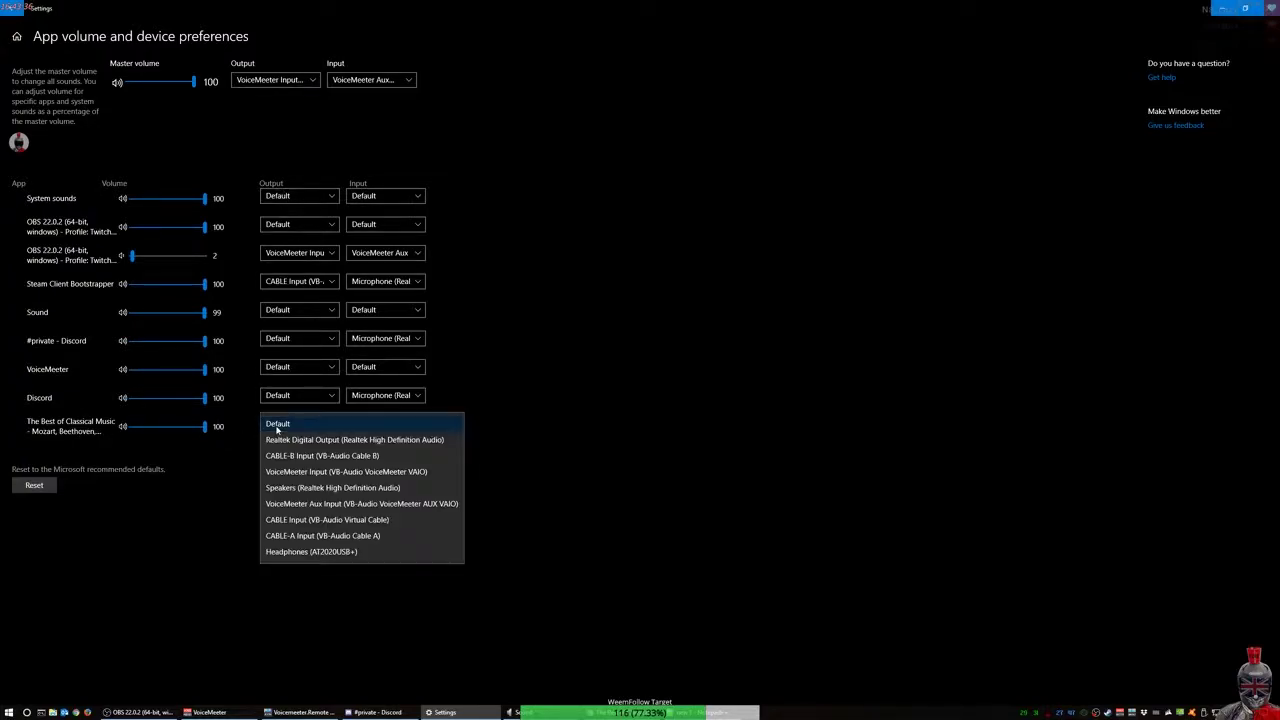
{"action": "left_click", "coordinate": [298, 520]}
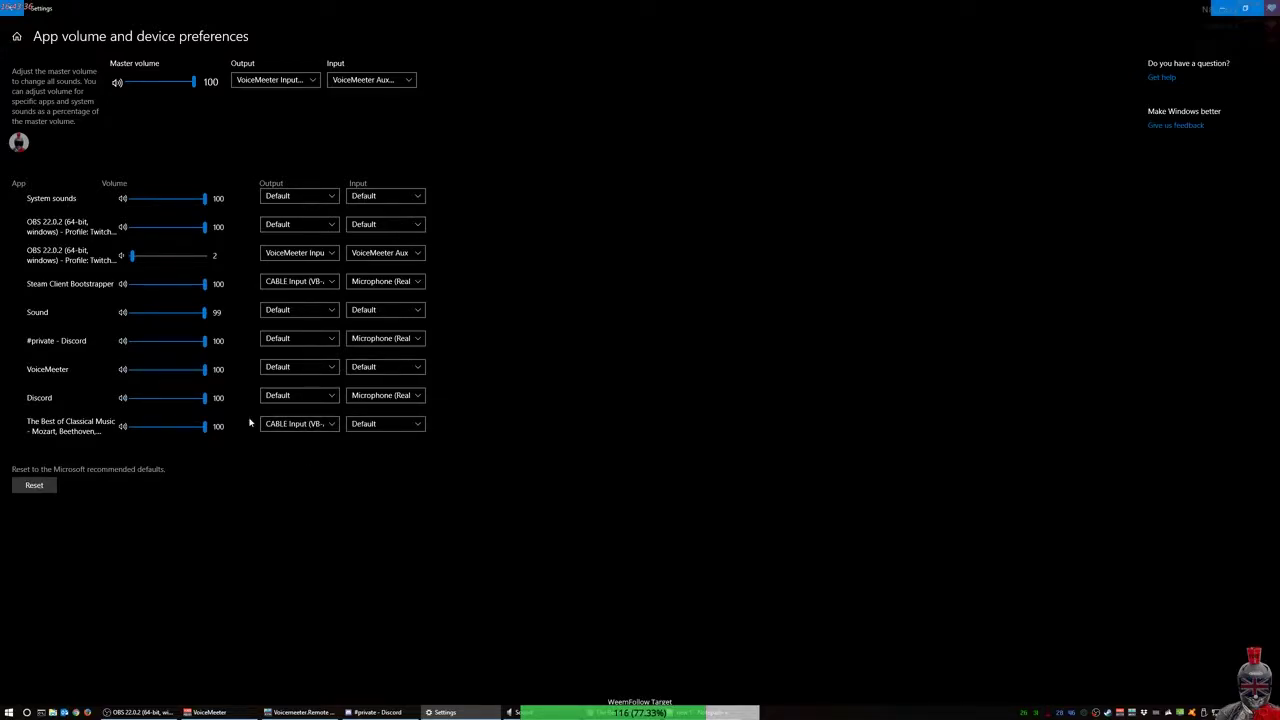
{"action": "left_click", "coordinate": [464, 714]}
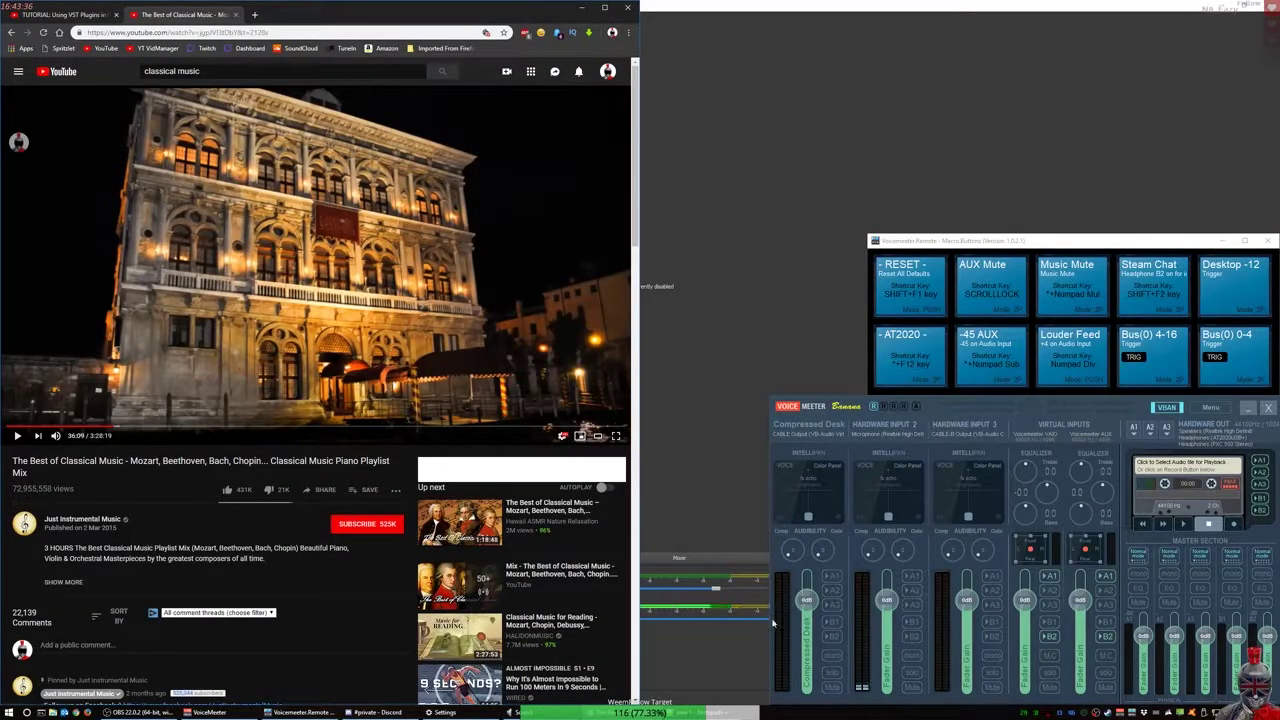
Step: Play the classical music video to check its signal, and turn up the compressor on the Compressed Desk strip
{"action": "left_click", "coordinate": [16, 437]}
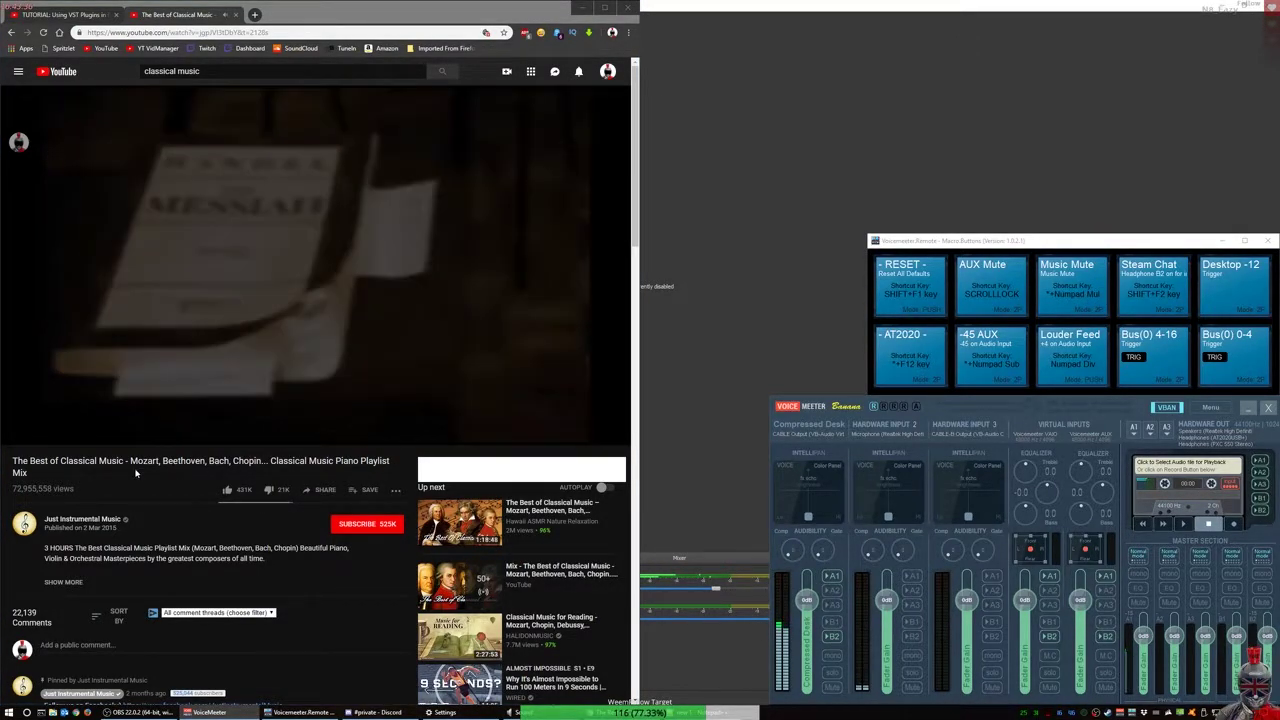
{"action": "left_click", "coordinate": [808, 556]}
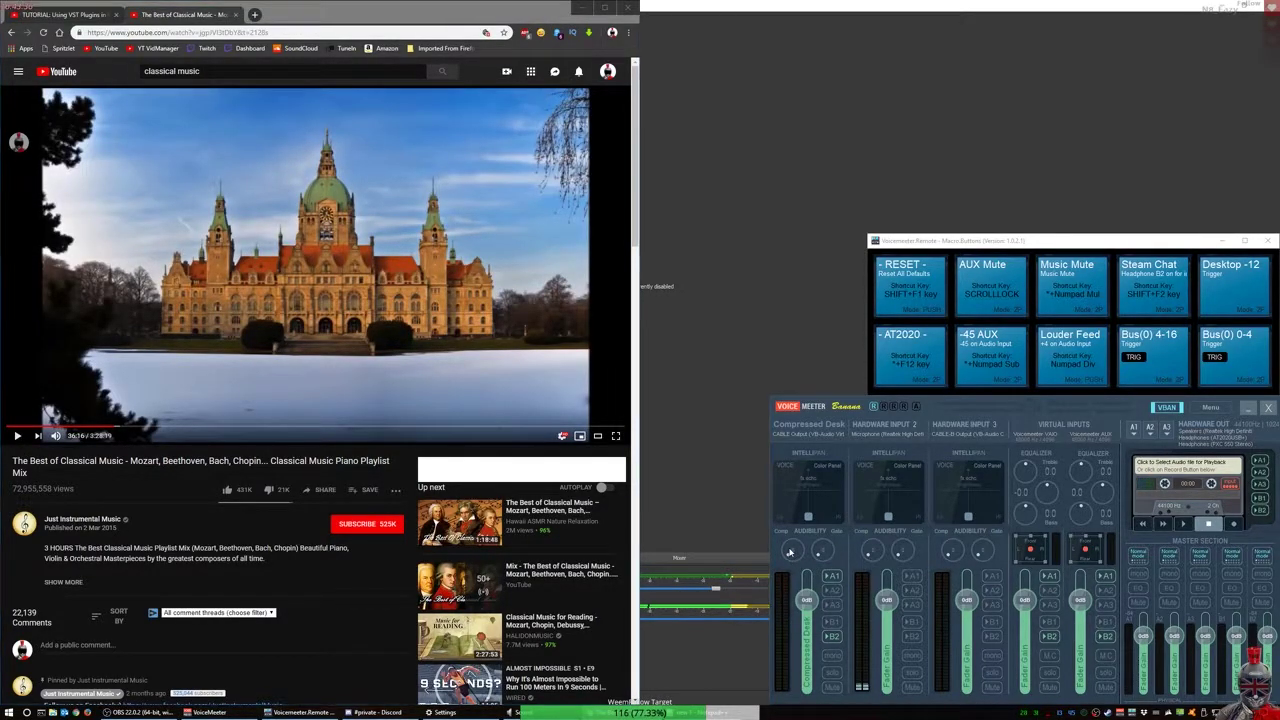
{"action": "mouse_move", "coordinate": [789, 552]}
{"action": "left_mouse_down"}
{"action": "mouse_move", "coordinate": [778, 546]}
{"action": "mouse_move", "coordinate": [796, 556]}
{"action": "mouse_move", "coordinate": [786, 561]}
{"action": "left_mouse_up"}
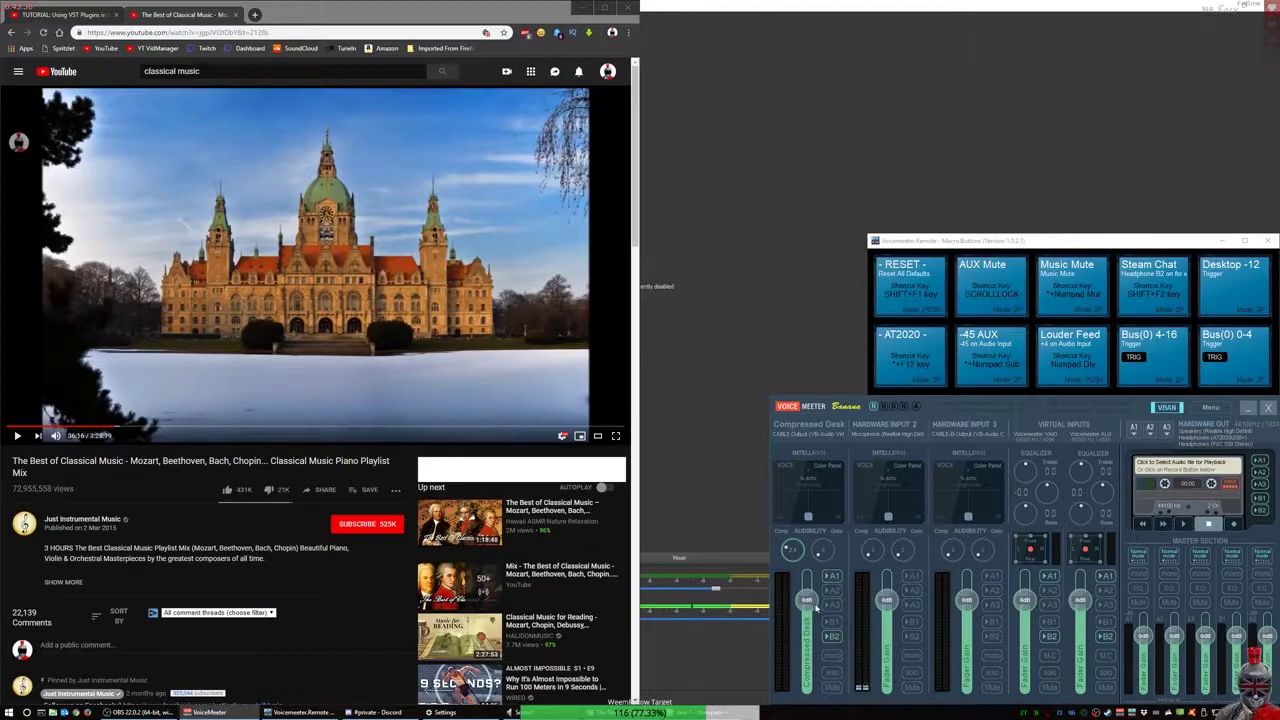
Step: Set the Compressed Desk fader gain to -16 dB and play the classical music video to test the level
{"action": "left_click", "coordinate": [810, 600]}
{"action": "type", "text": "-8"}
{"action": "key", "text": "Return"}
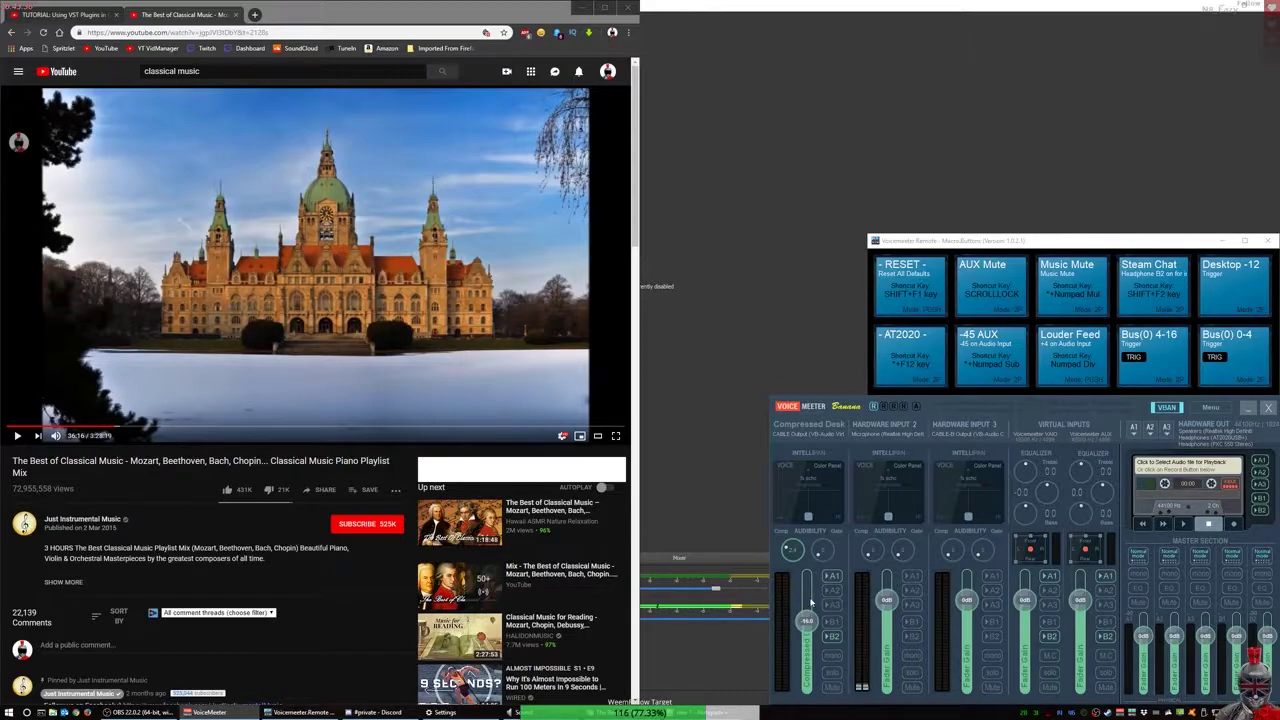
{"action": "left_click", "coordinate": [15, 436]}
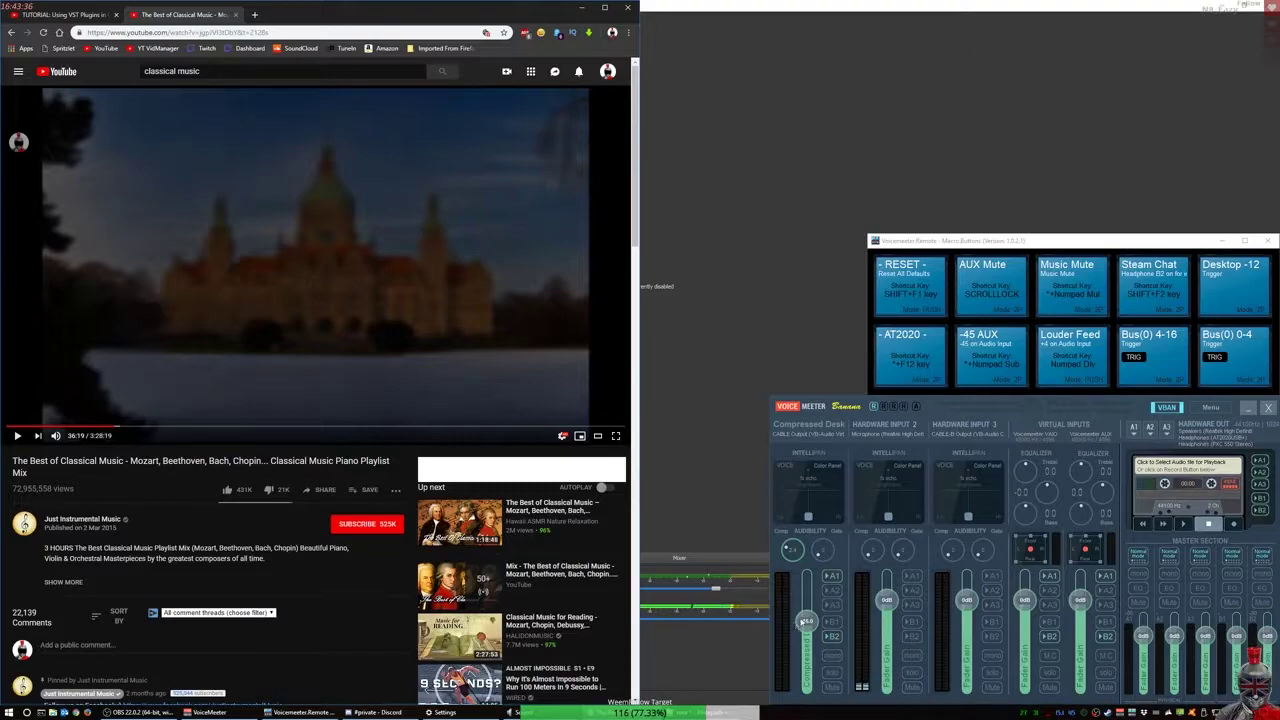
Step: Bring the Compressed Desk fader gain back to 0 dB
{"action": "scroll", "coordinate": [803, 622], "scroll_direction": "down", "scroll_amount": 2}
{"action": "scroll", "coordinate": [802, 622], "scroll_direction": "down", "scroll_amount": 6}
{"action": "left_click_drag", "start_coordinate": [808, 622], "coordinate": [818, 597]}
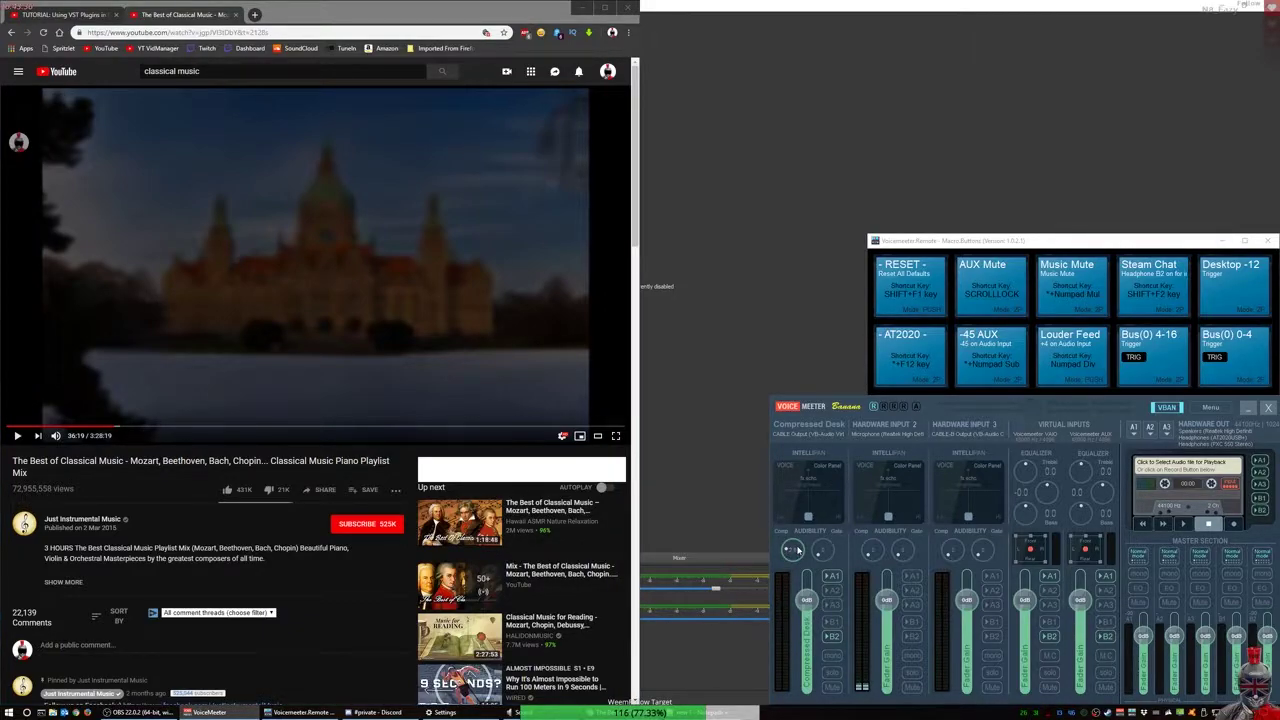
Step: Lower the Compressed Desk fader and fine-tune its gain to -16 dB
{"action": "left_click_drag", "start_coordinate": [806, 600], "coordinate": [806, 627]}
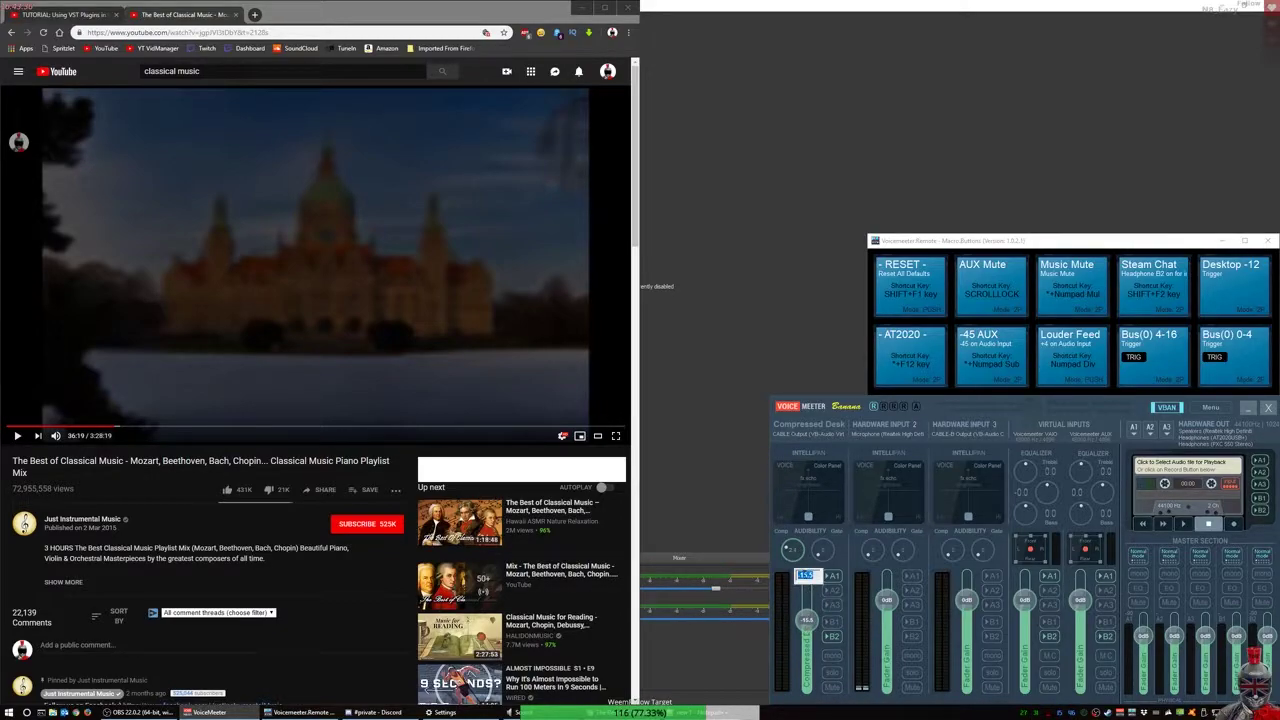
{"action": "scroll", "coordinate": [808, 600], "scroll_direction": "down", "scroll_amount": 1}
{"action": "left_click_drag", "start_coordinate": [807, 621], "coordinate": [808, 621]}
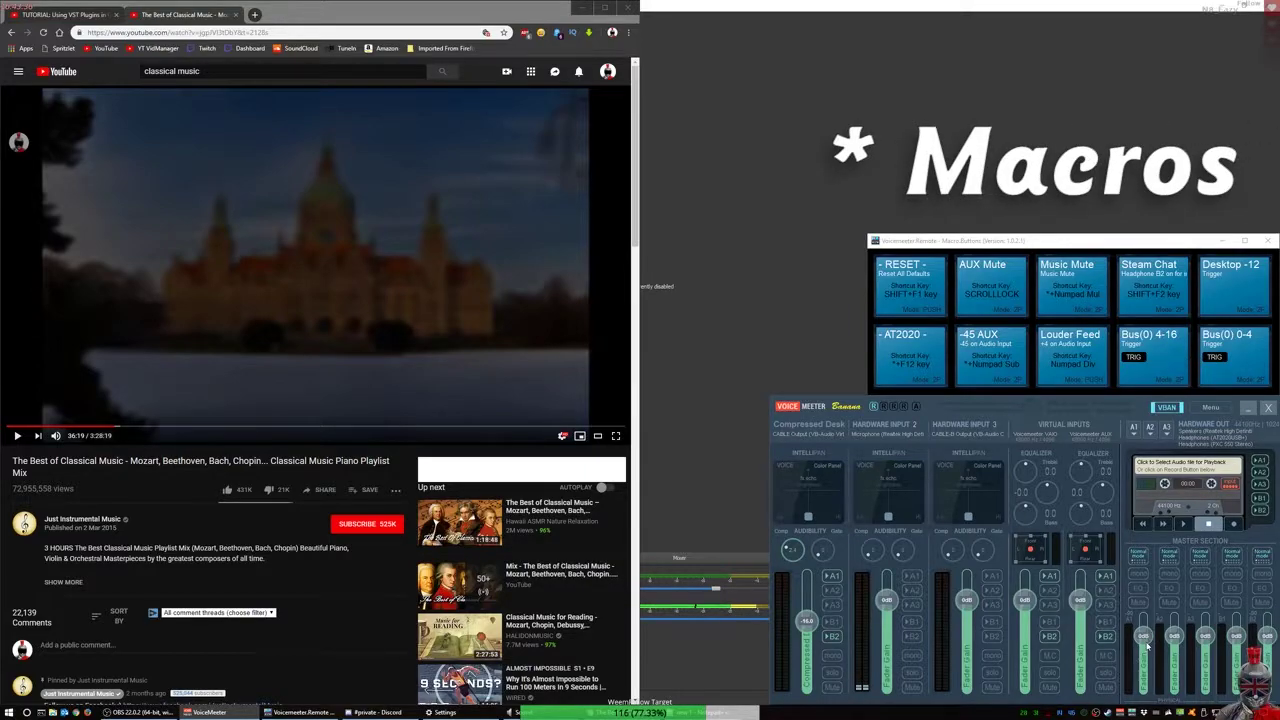
Step: Examine the Bus(0) 0-4 macro's trigger strip, In threshold and gain requests, and leave its configuration without saving
{"action": "right_click", "coordinate": [1229, 358]}
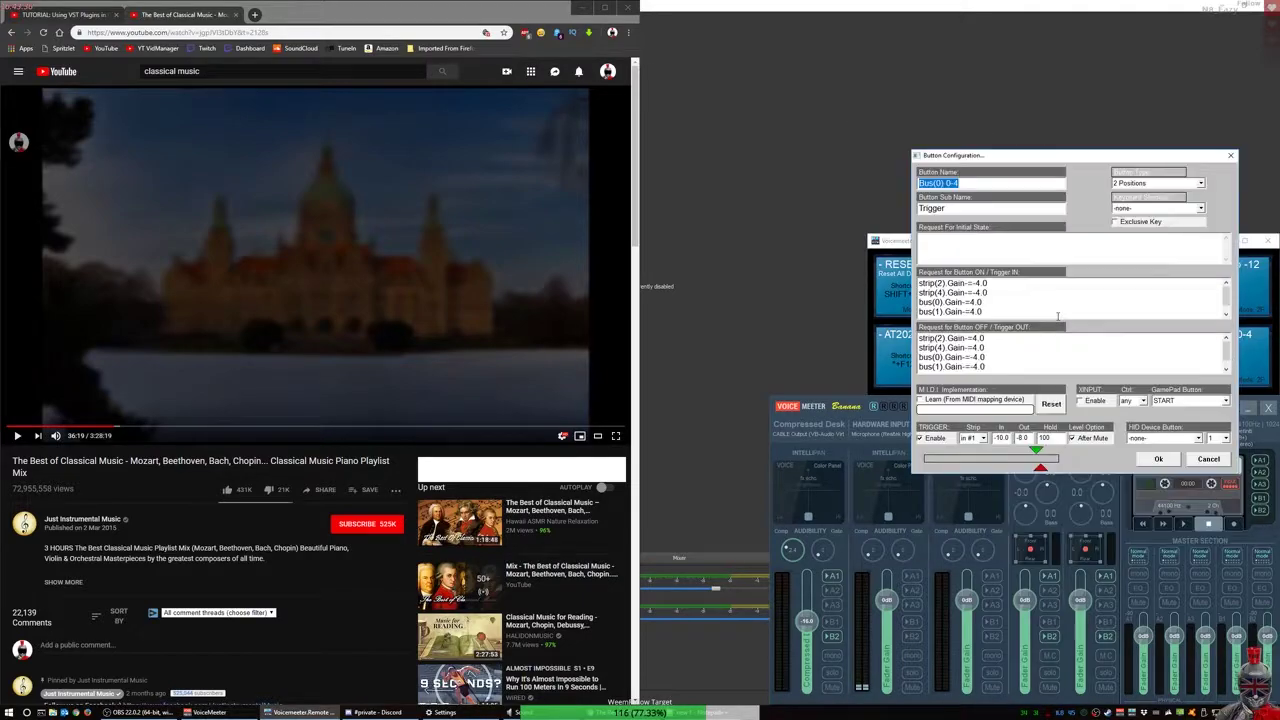
{"action": "left_click", "coordinate": [921, 439]}
{"action": "left_click", "coordinate": [982, 438]}
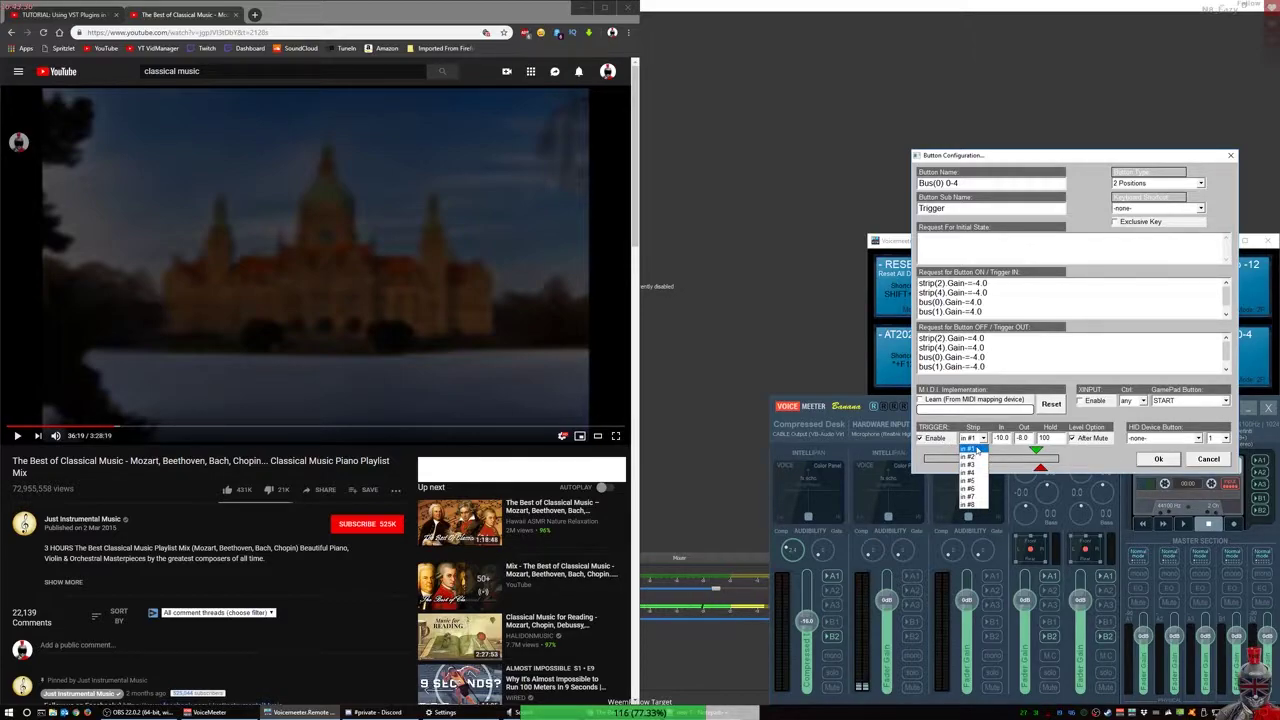
{"action": "left_click", "coordinate": [970, 451]}
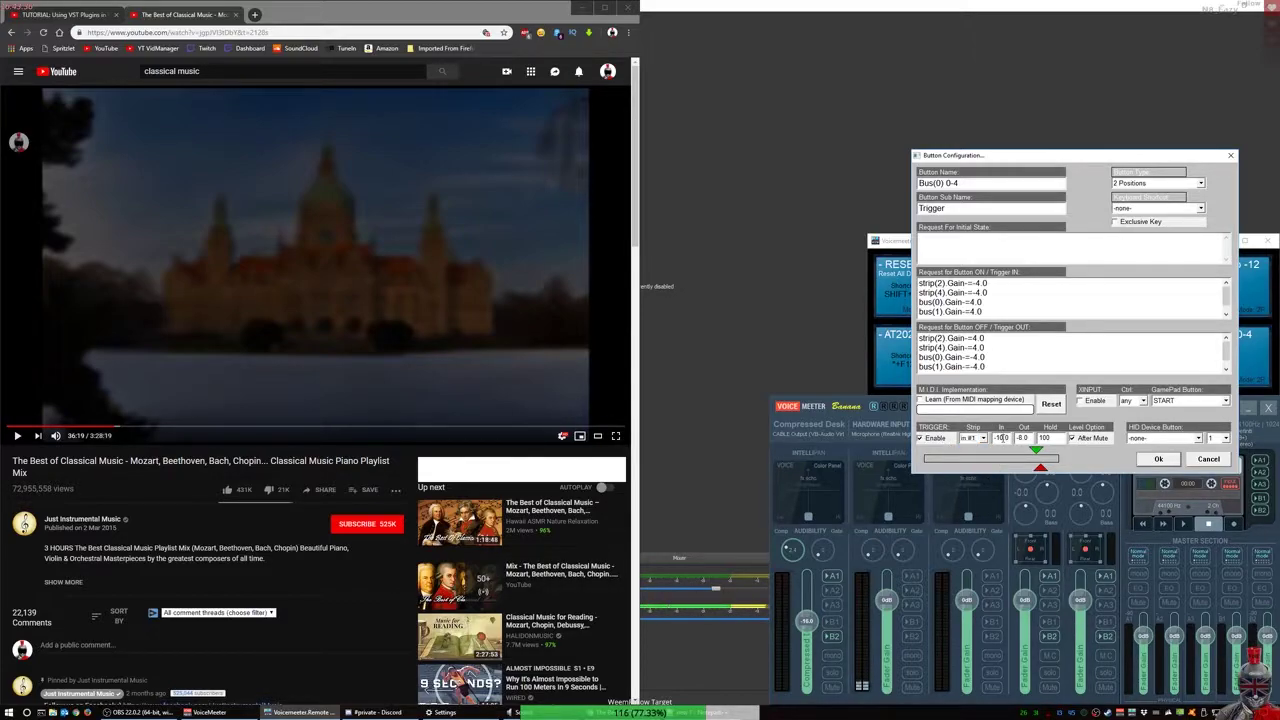
{"action": "left_click_drag", "start_coordinate": [1005, 438], "coordinate": [838, 576]}
{"action": "left_click_drag", "start_coordinate": [972, 357], "coordinate": [984, 357]}
{"action": "left_click", "coordinate": [1200, 459]}
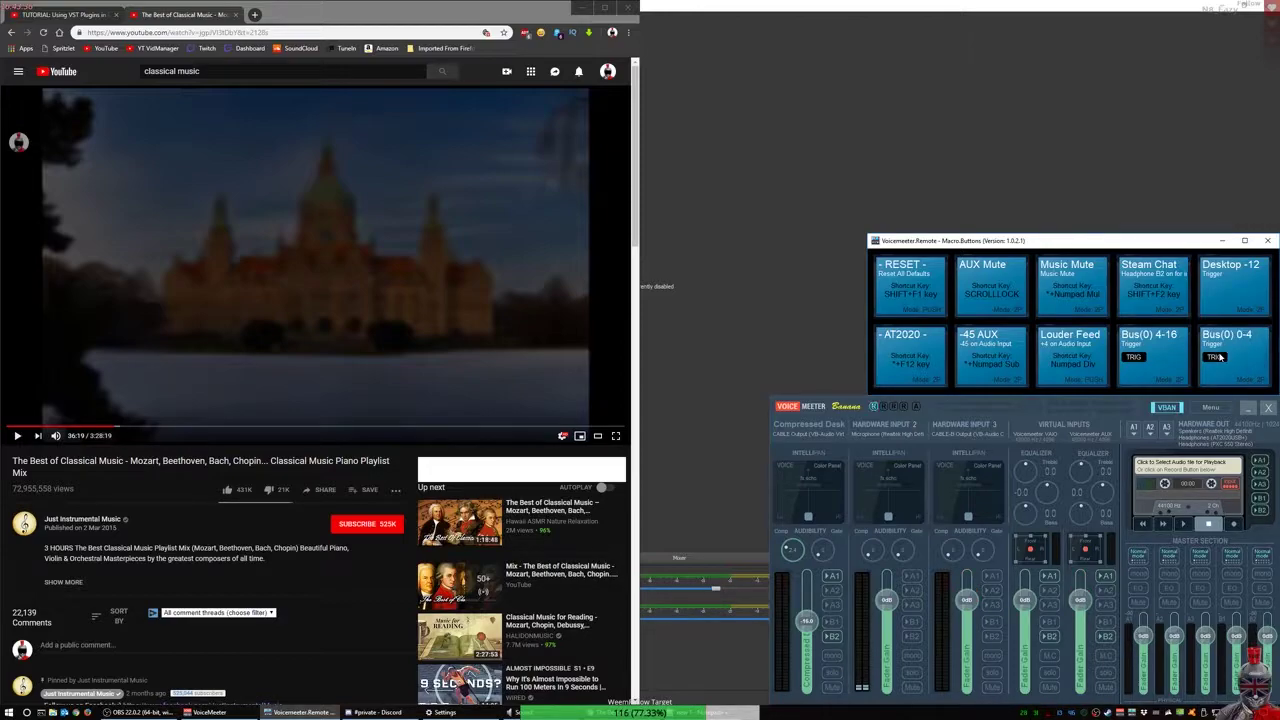
Step: Toggle the Bus(0) 0-4 macro to test its gain changes, and recheck the trigger In threshold in its configuration
{"action": "left_click", "coordinate": [1220, 357]}
{"action": "left_click", "coordinate": [1242, 366]}
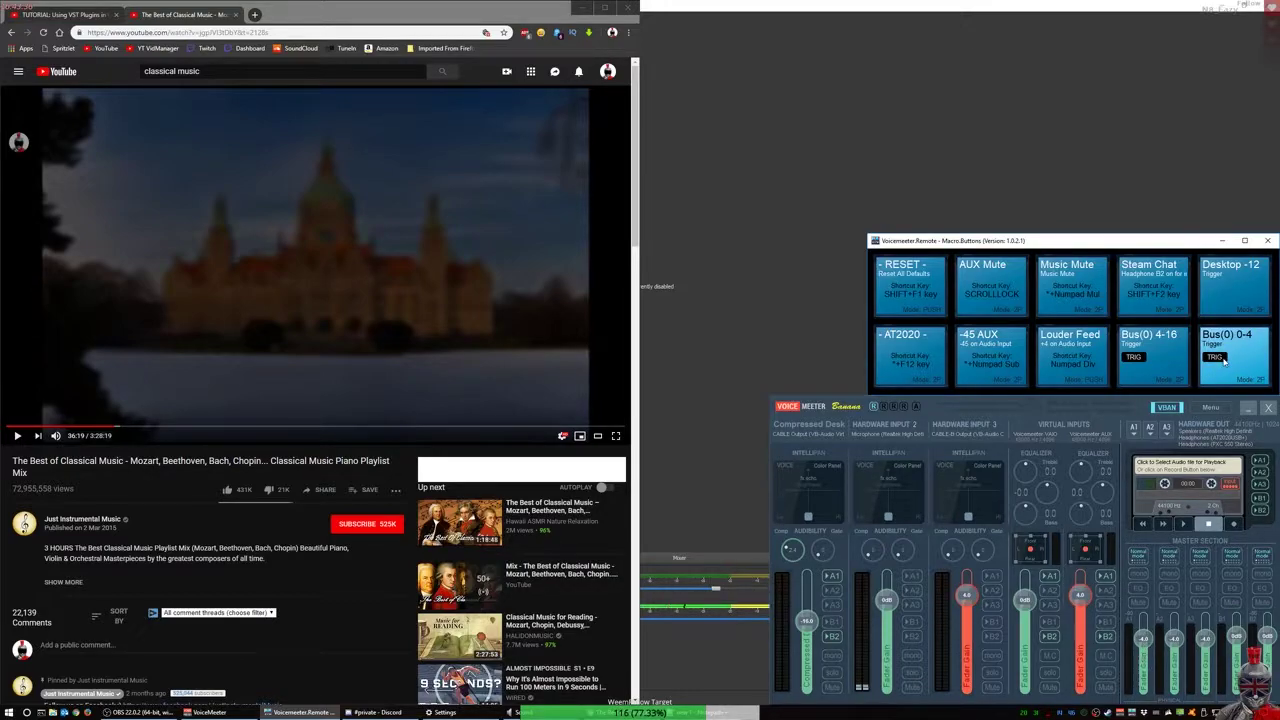
{"action": "right_click", "coordinate": [1225, 361]}
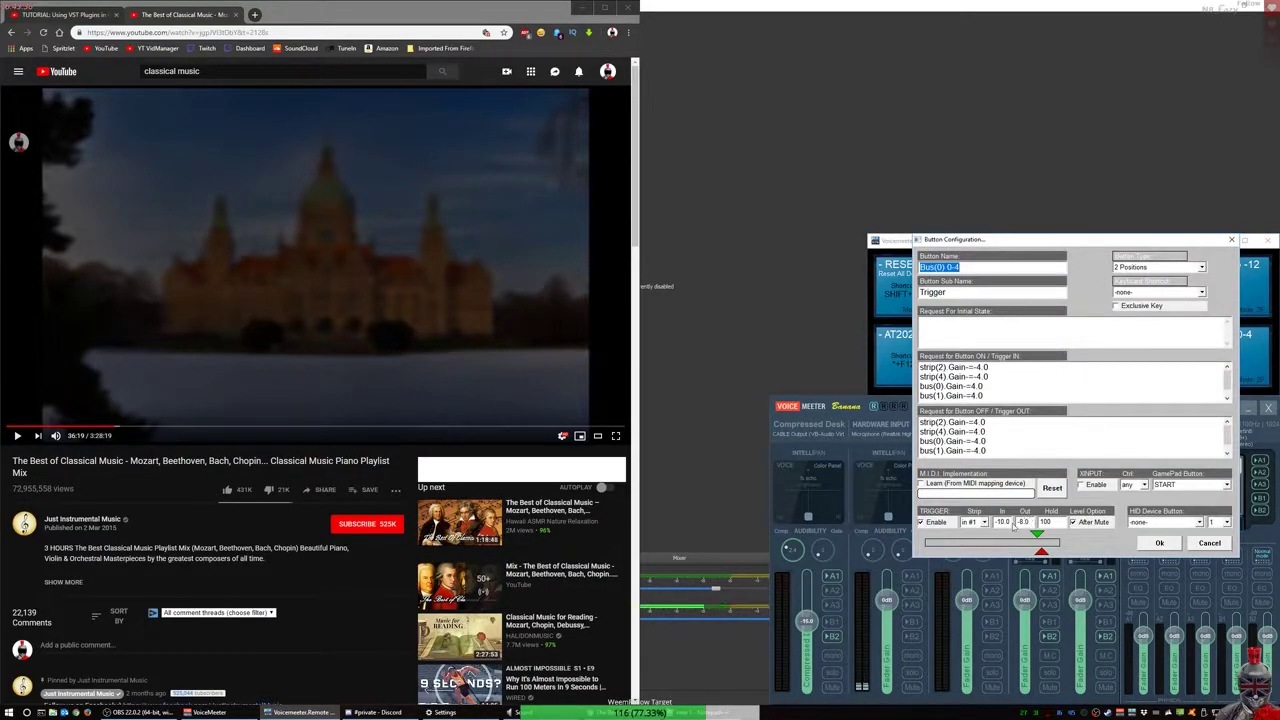
{"action": "double_click", "coordinate": [1002, 521]}
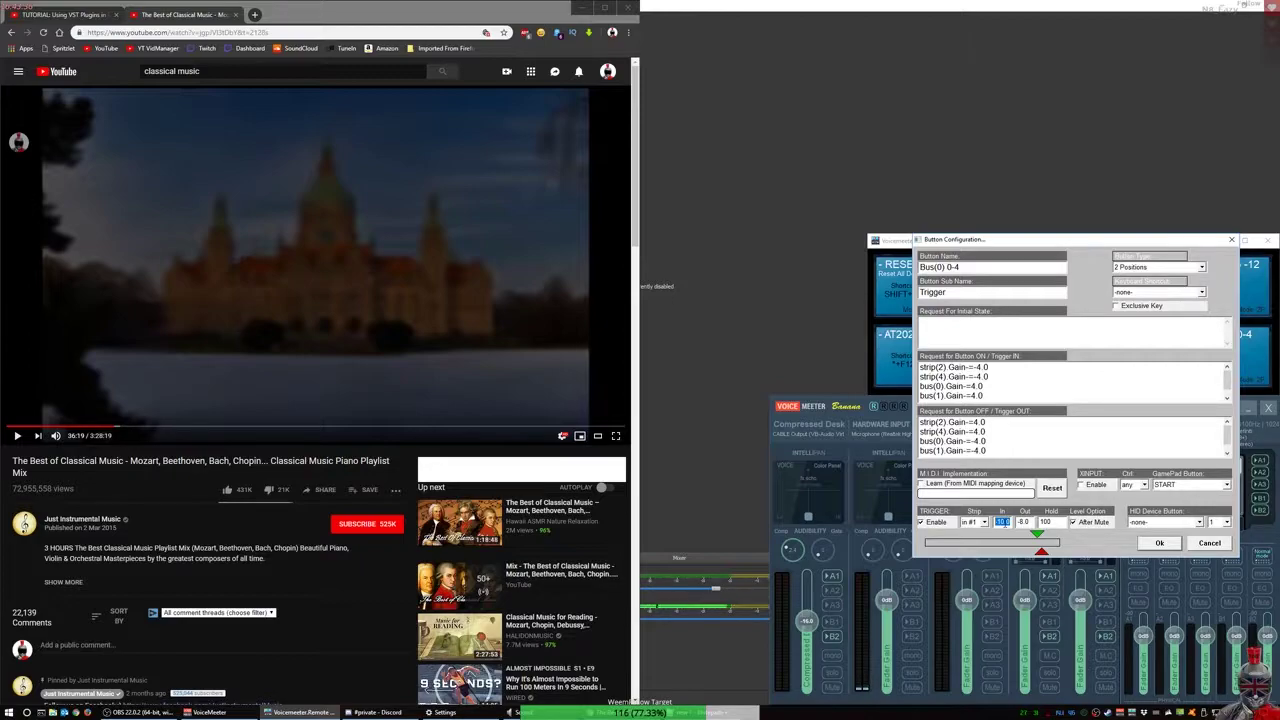
{"action": "key", "text": "Return"}
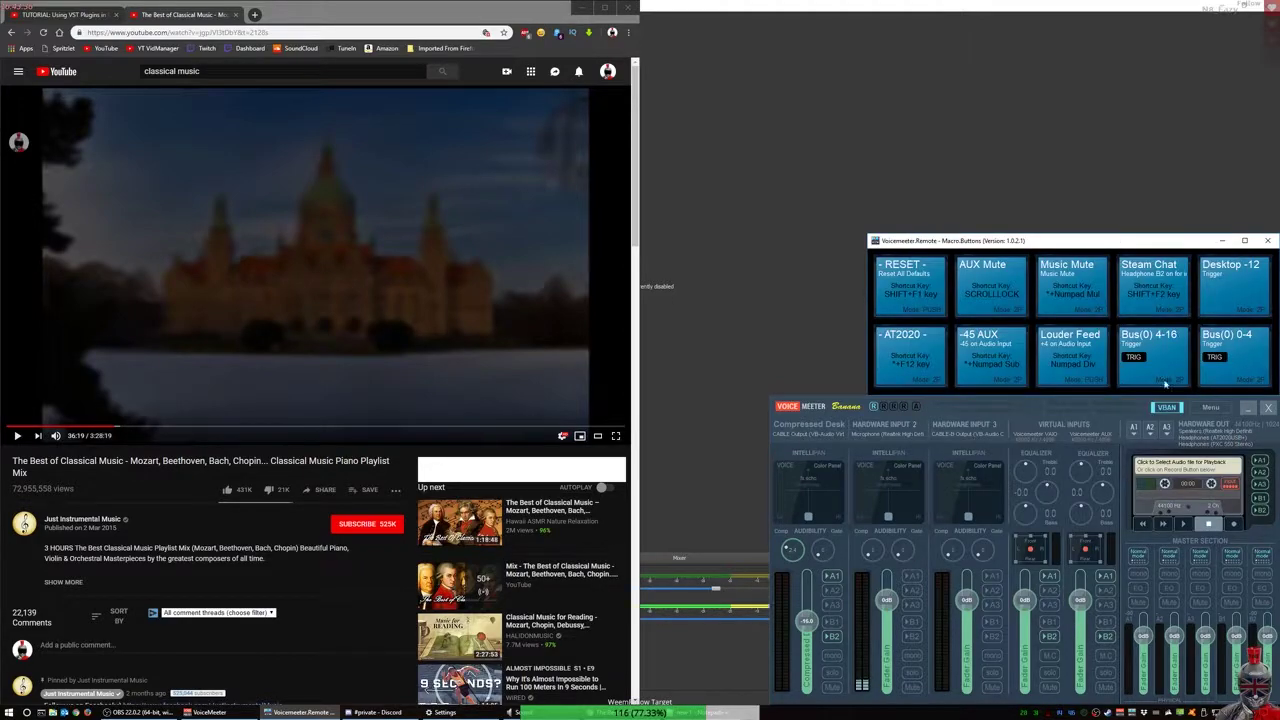
Step: Turn on the Bus(0) 0-4 macro and examine the Bus(0) 4-16 macro's gain requests and trigger In threshold
{"action": "left_click", "coordinate": [1244, 362]}
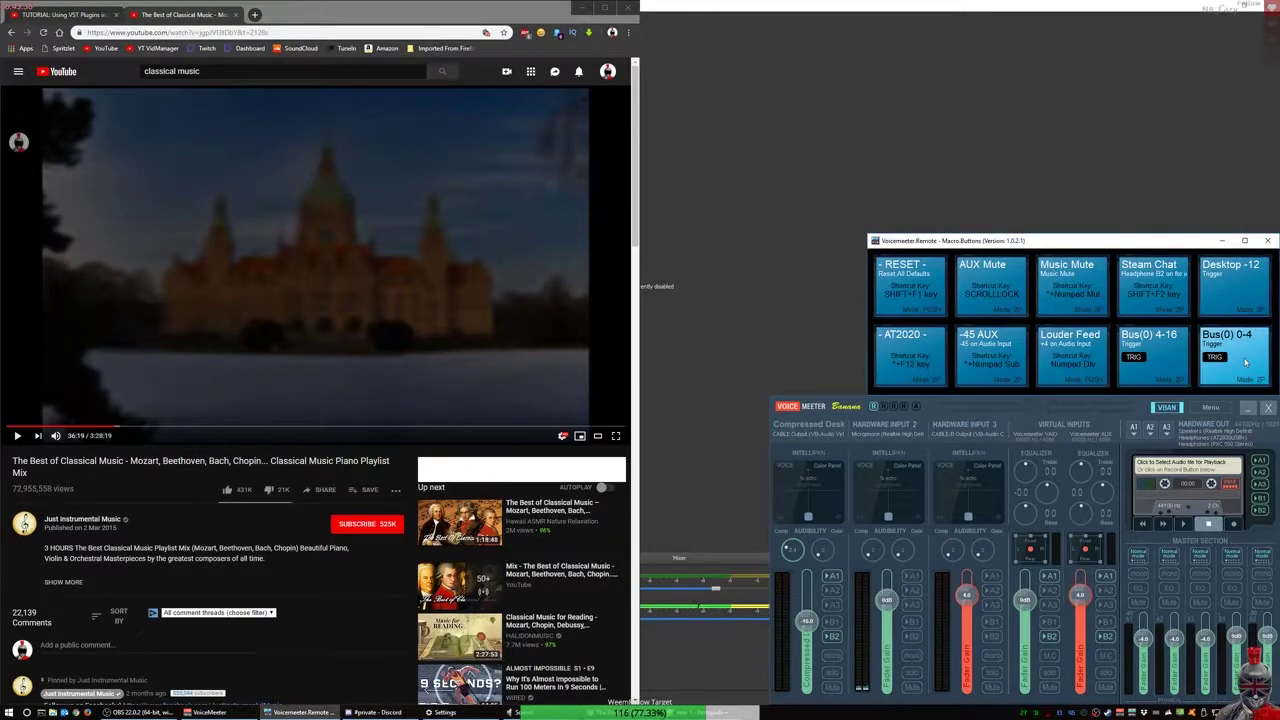
{"action": "right_click", "coordinate": [1157, 346]}
{"action": "left_click_drag", "start_coordinate": [1100, 243], "coordinate": [1090, 141]}
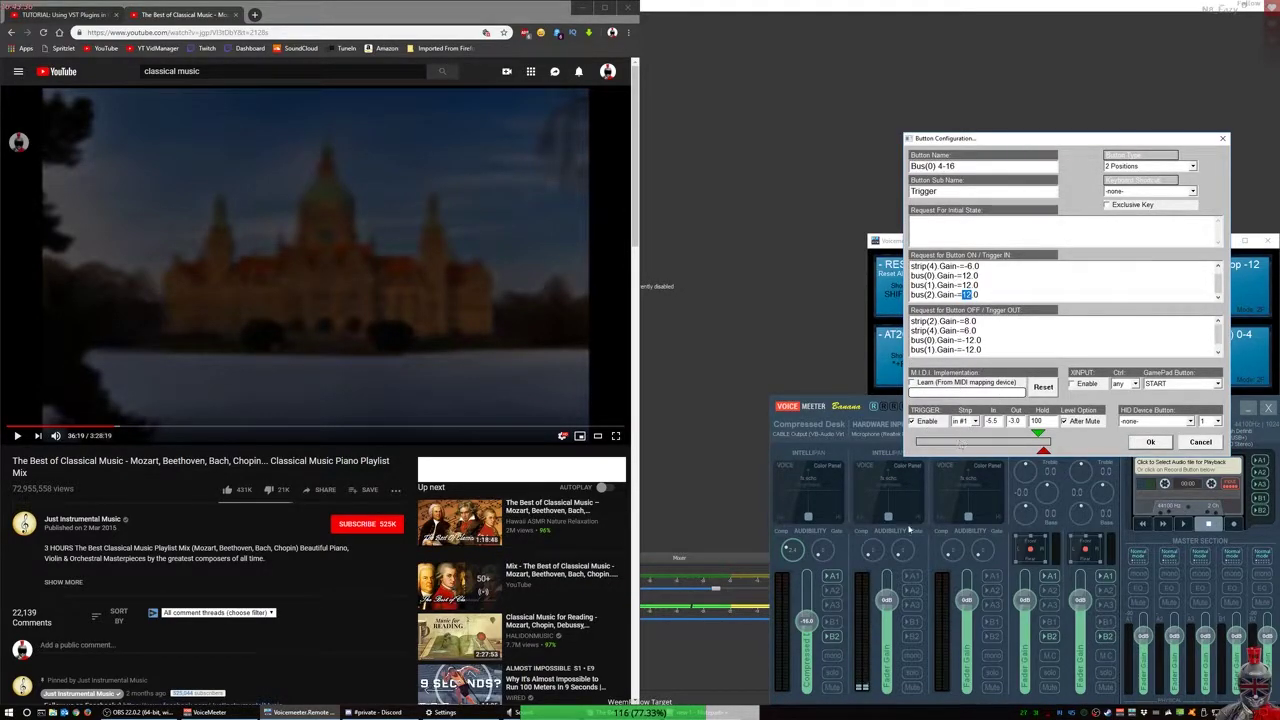
{"action": "double_click", "coordinate": [992, 421]}
{"action": "left_click", "coordinate": [1208, 446]}
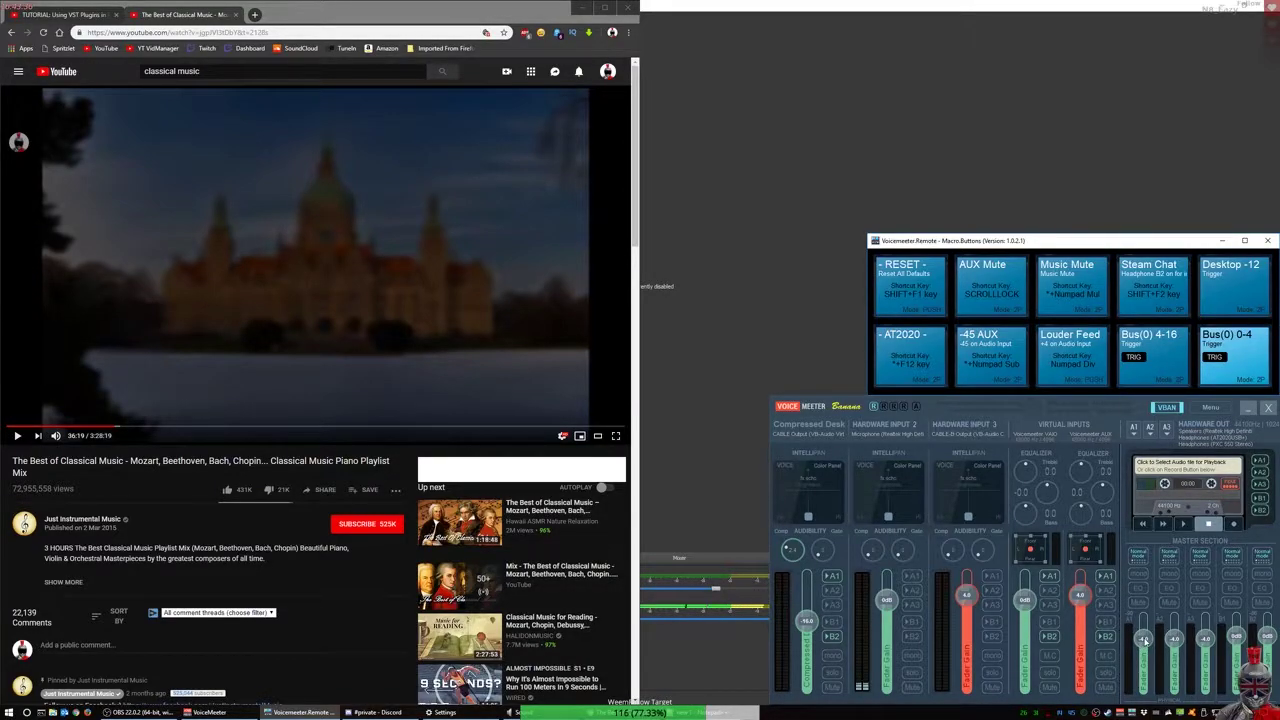
Step: Test the Bus(0) 4-16 macro, switch both bus macros off, and play the classical music video
{"action": "left_click", "coordinate": [1159, 369]}
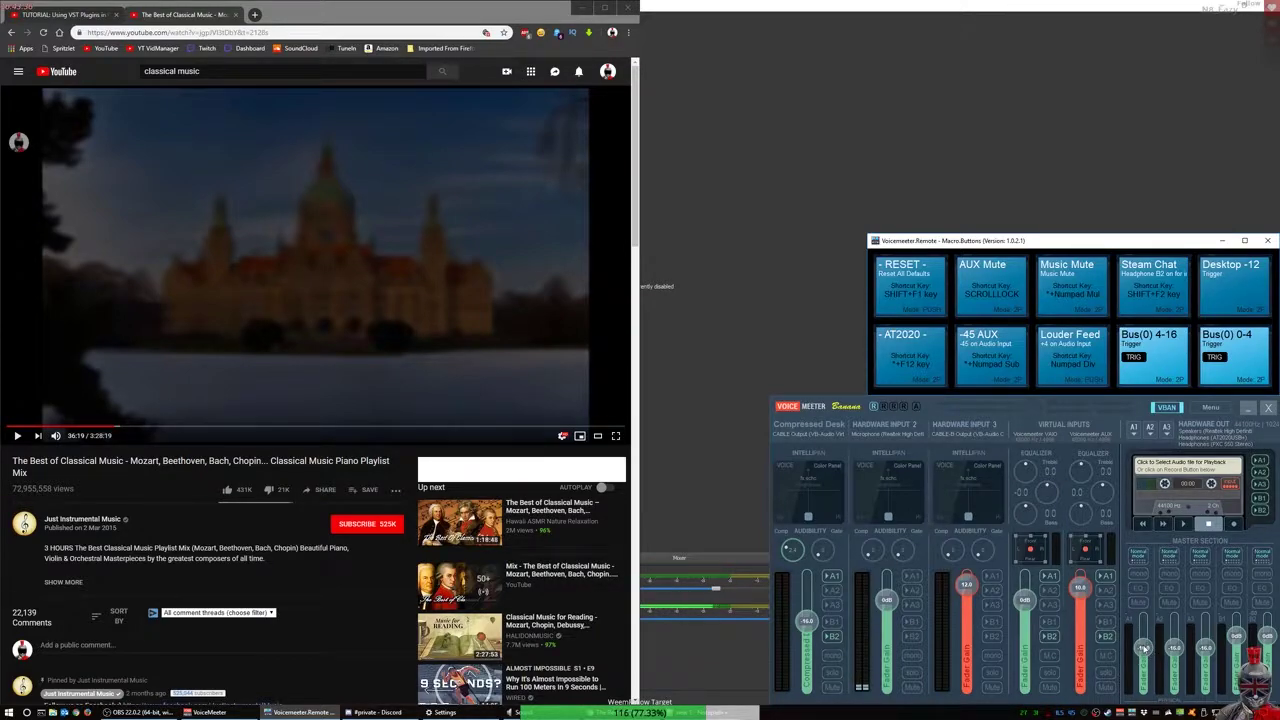
{"action": "left_click", "coordinate": [1218, 360]}
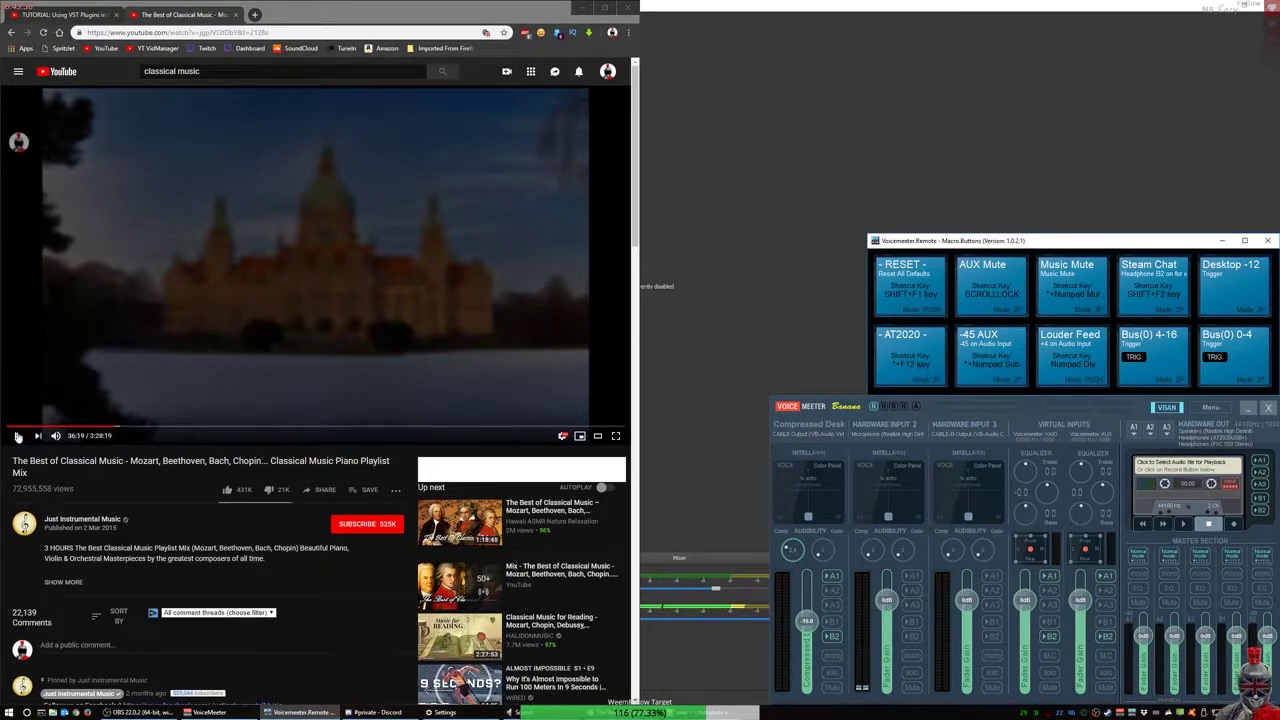
{"action": "left_click", "coordinate": [17, 436]}
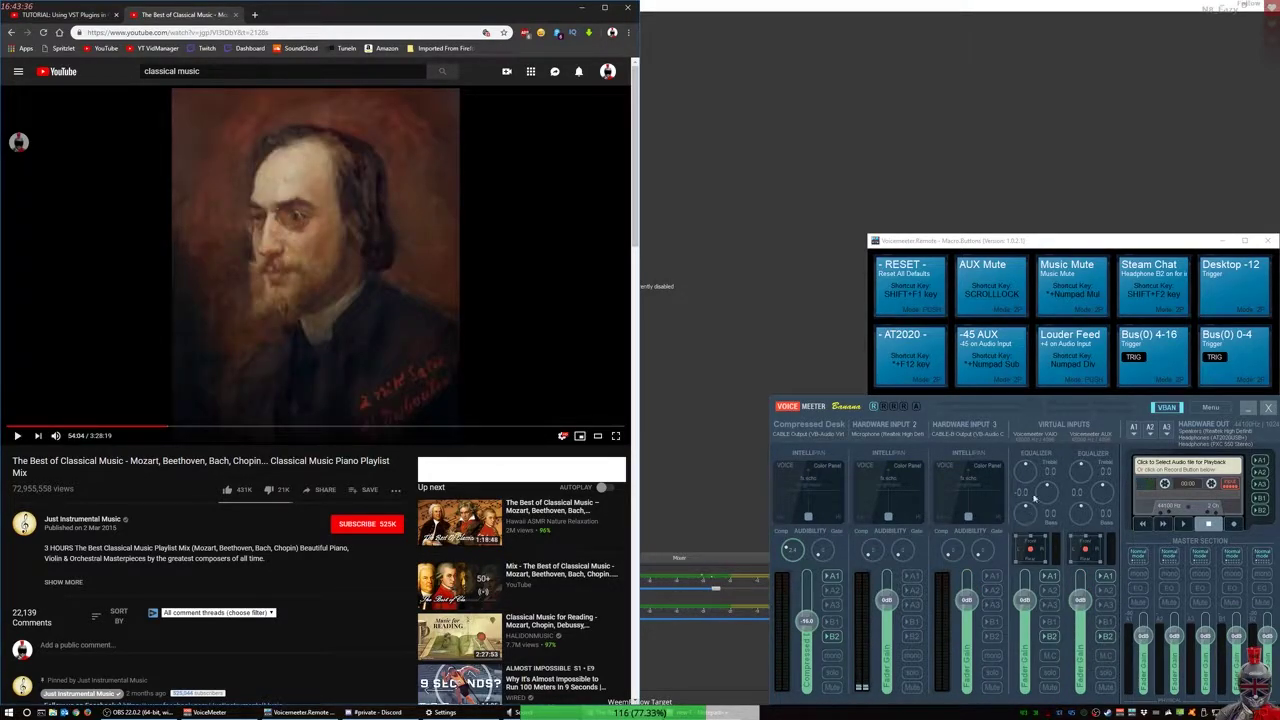
Step: Enable the Desktop -12 macro's trigger on strip in #4 with an In threshold of -5.5 and save the configuration
{"action": "right_click", "coordinate": [1229, 289]}
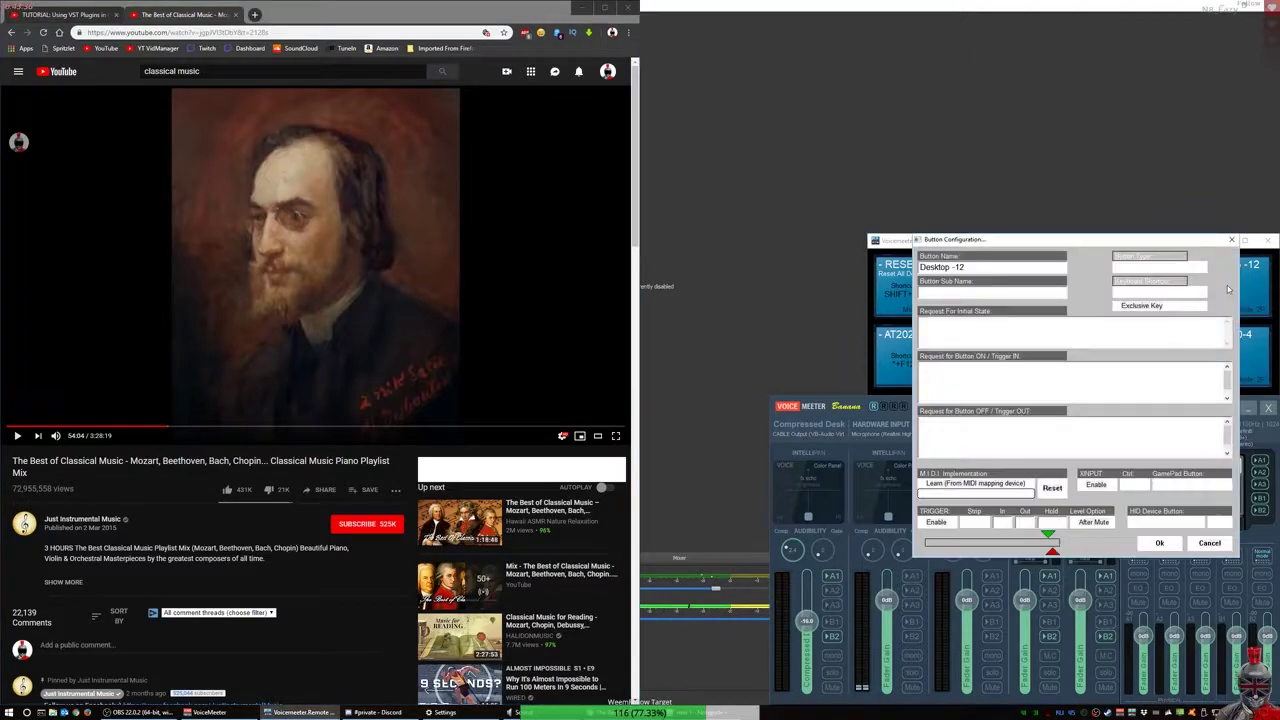
{"action": "left_click_drag", "start_coordinate": [1085, 244], "coordinate": [1103, 34]}
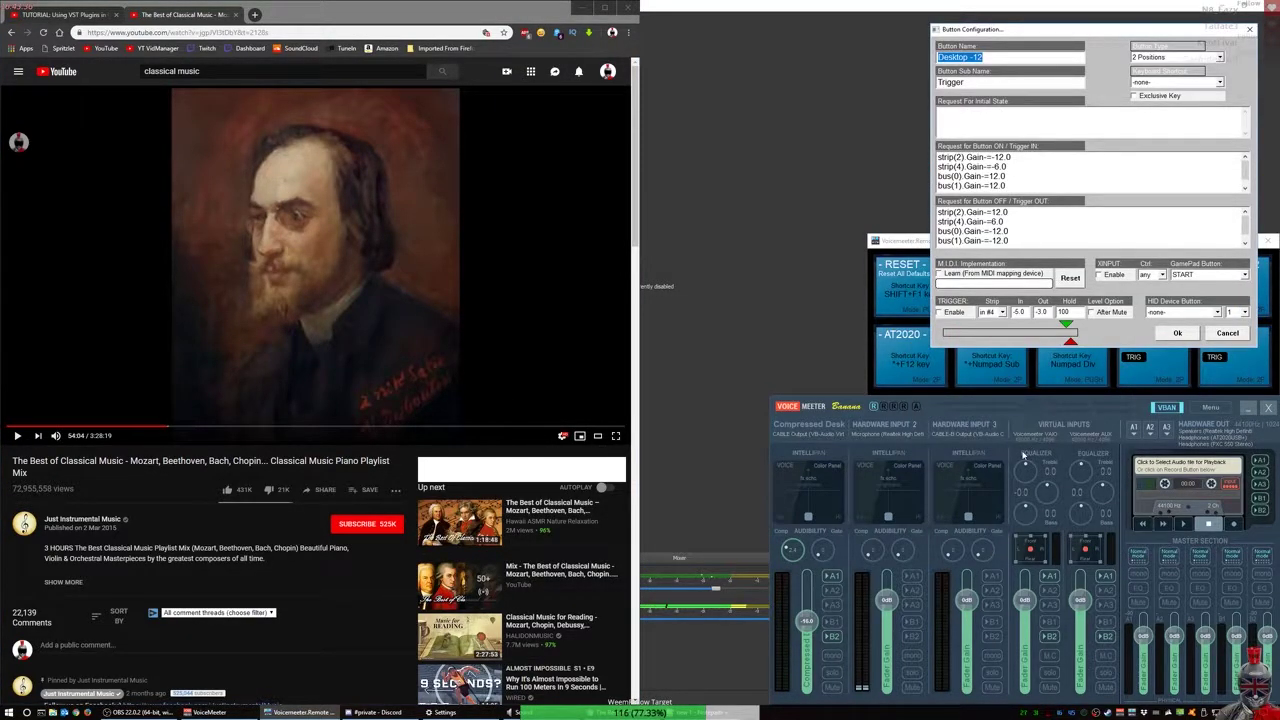
{"action": "left_click", "coordinate": [938, 312]}
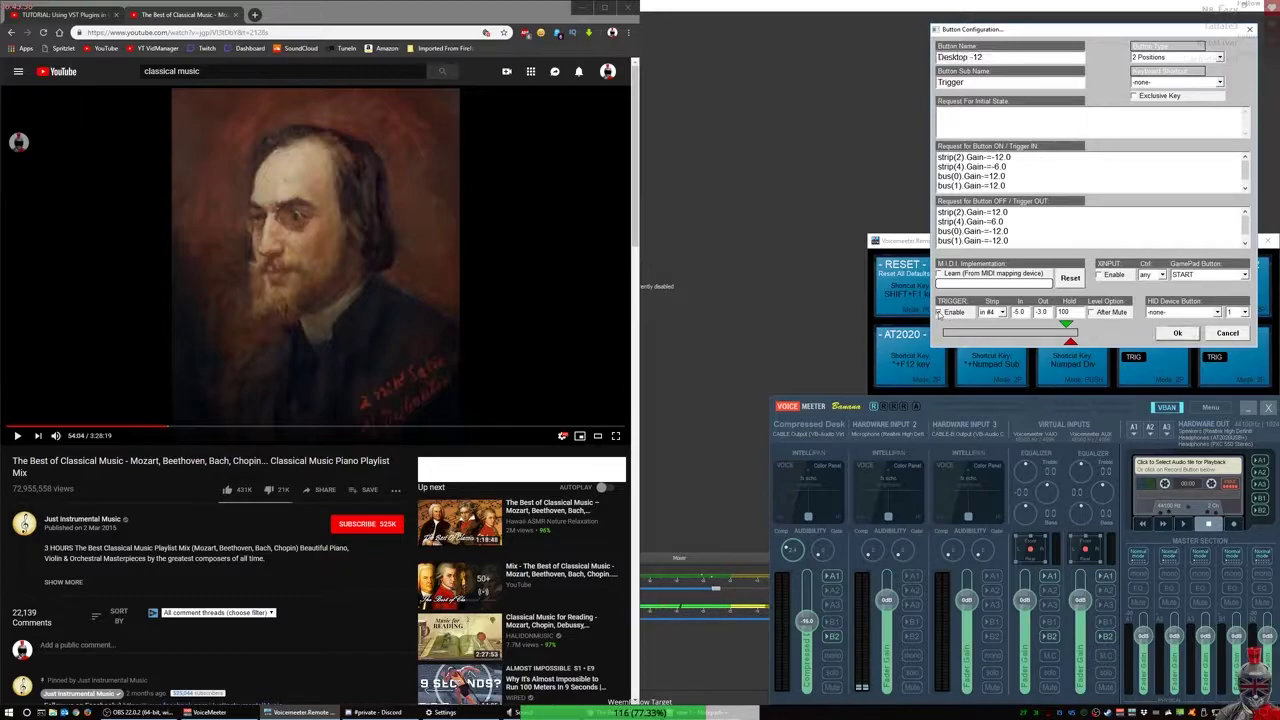
{"action": "left_click_drag", "start_coordinate": [1103, 29], "coordinate": [1079, 99]}
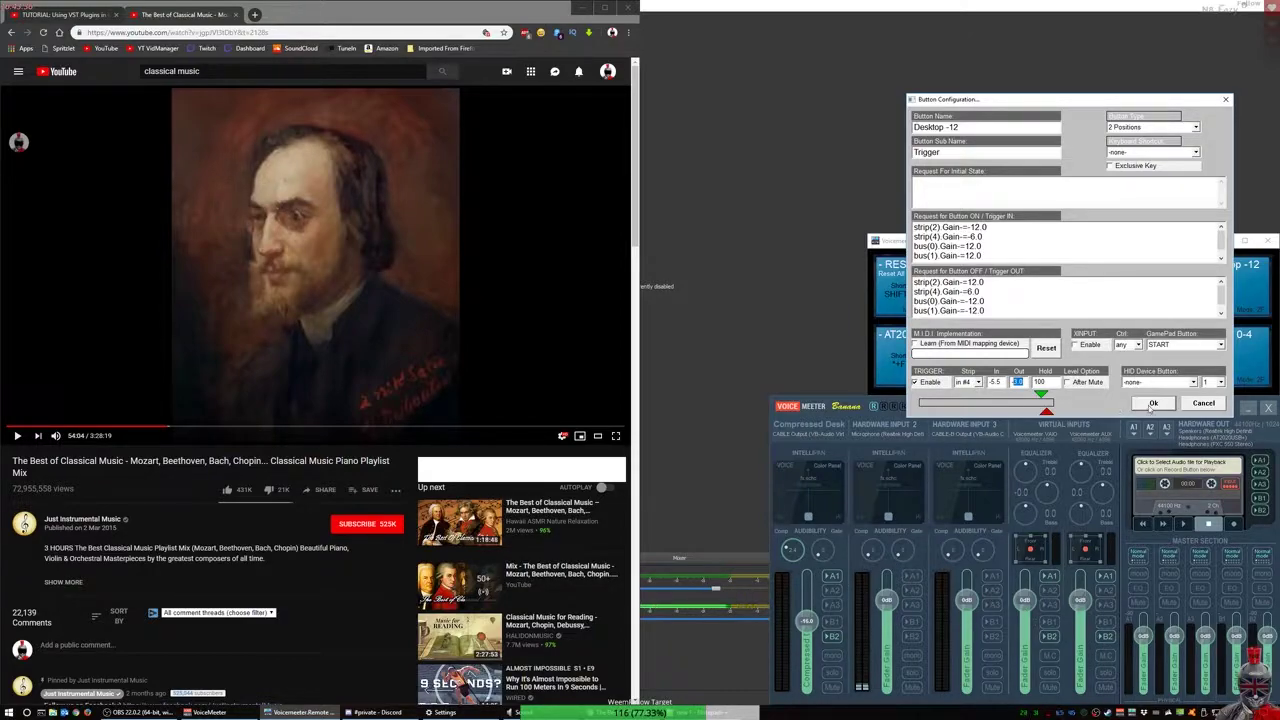
{"action": "key", "text": "Return"}
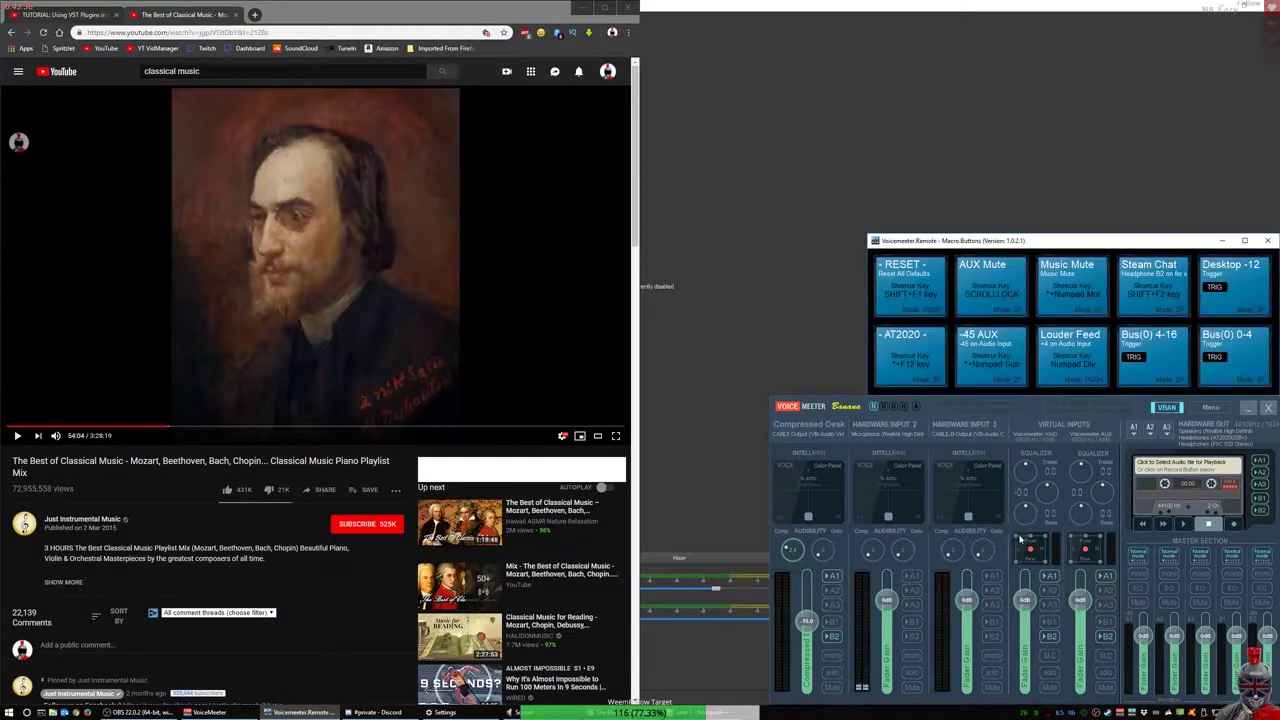
Step: Disable the trigger in the Desktop -12 macro's configuration and save it
{"action": "right_click", "coordinate": [1231, 290]}
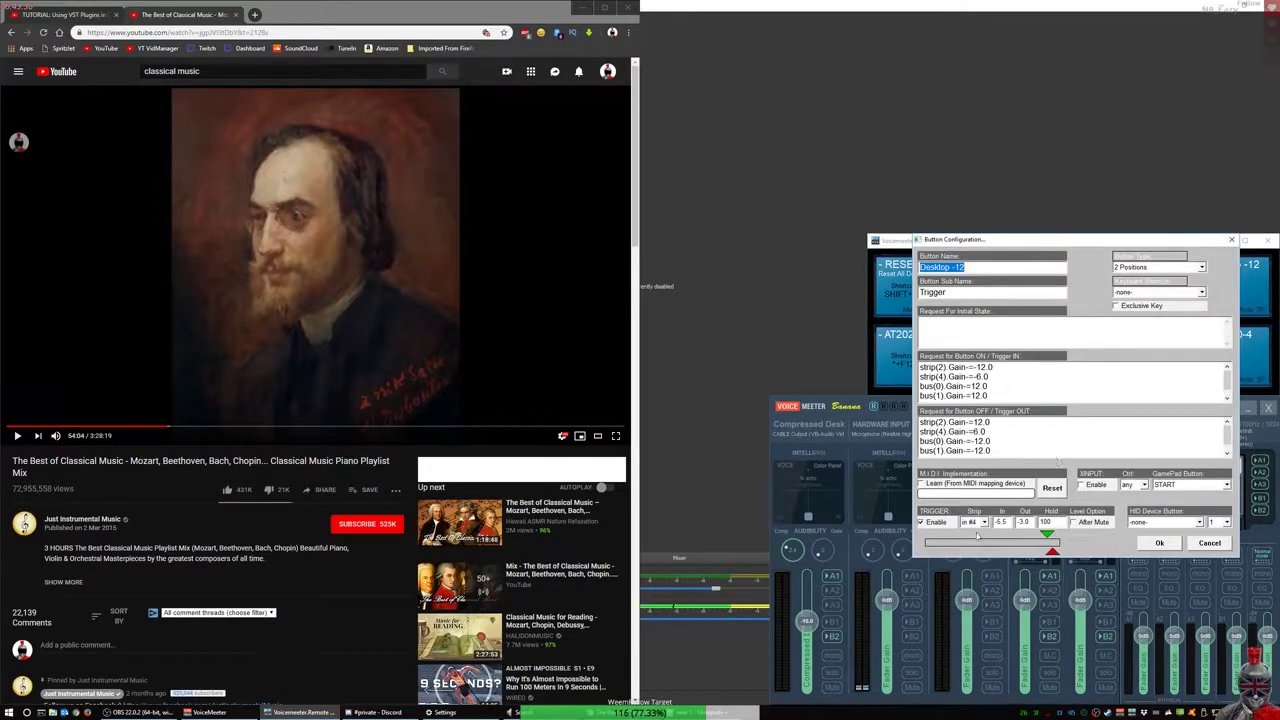
{"action": "left_click", "coordinate": [1159, 543]}
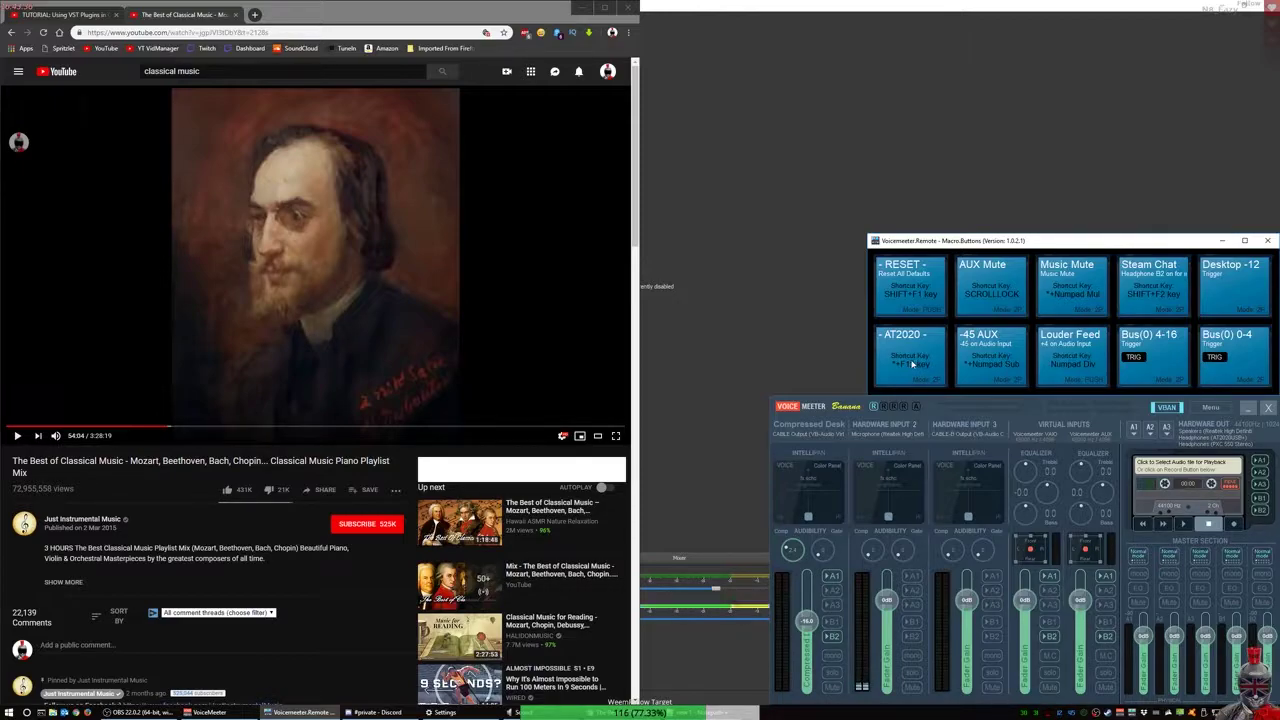
Step: Show the Windows app volume preferences and Sound recording devices alongside the Voicemeeter and Macro Buttons windows
{"action": "left_click", "coordinate": [442, 712]}
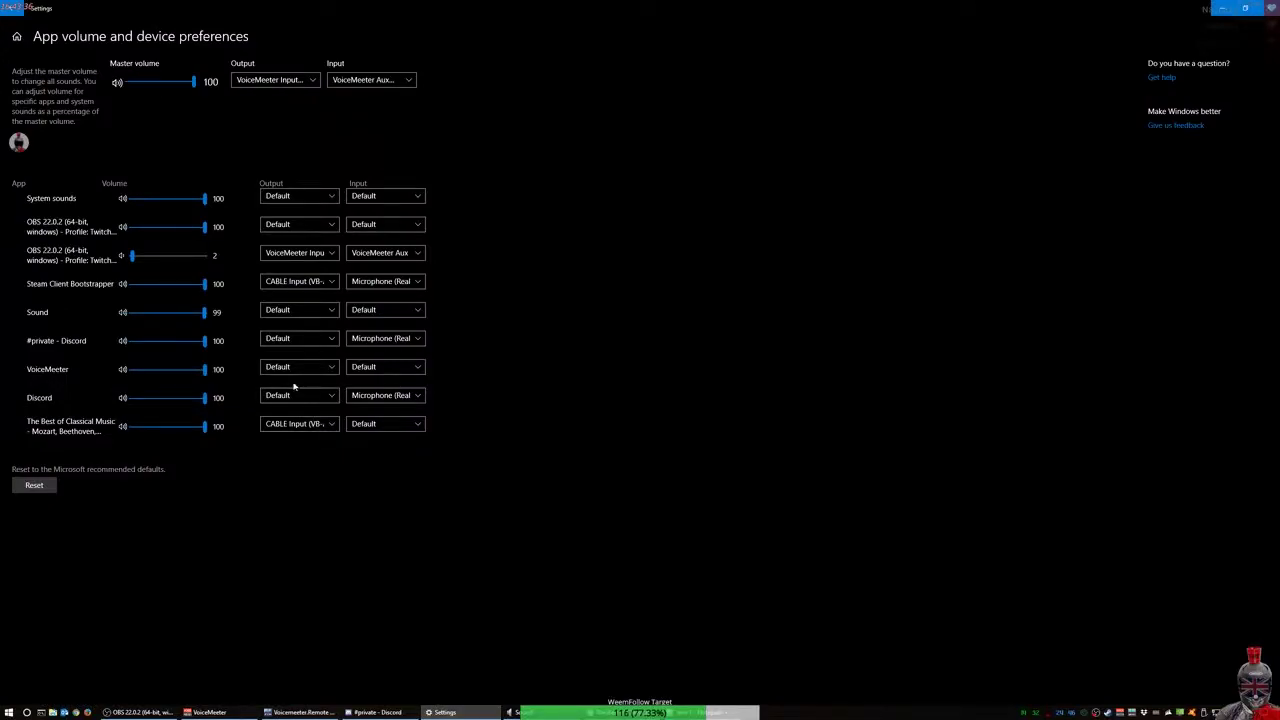
{"action": "left_click", "coordinate": [515, 712]}
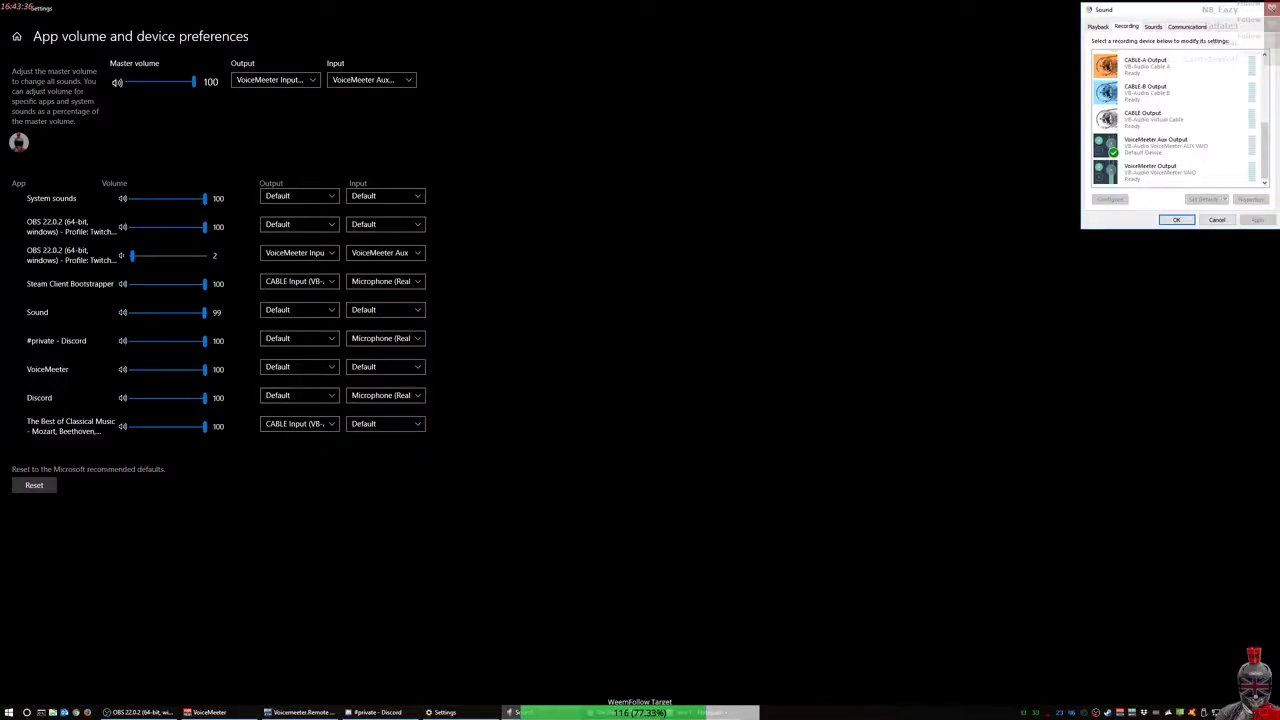
{"action": "left_click", "coordinate": [209, 712]}
{"action": "left_click", "coordinate": [297, 712]}
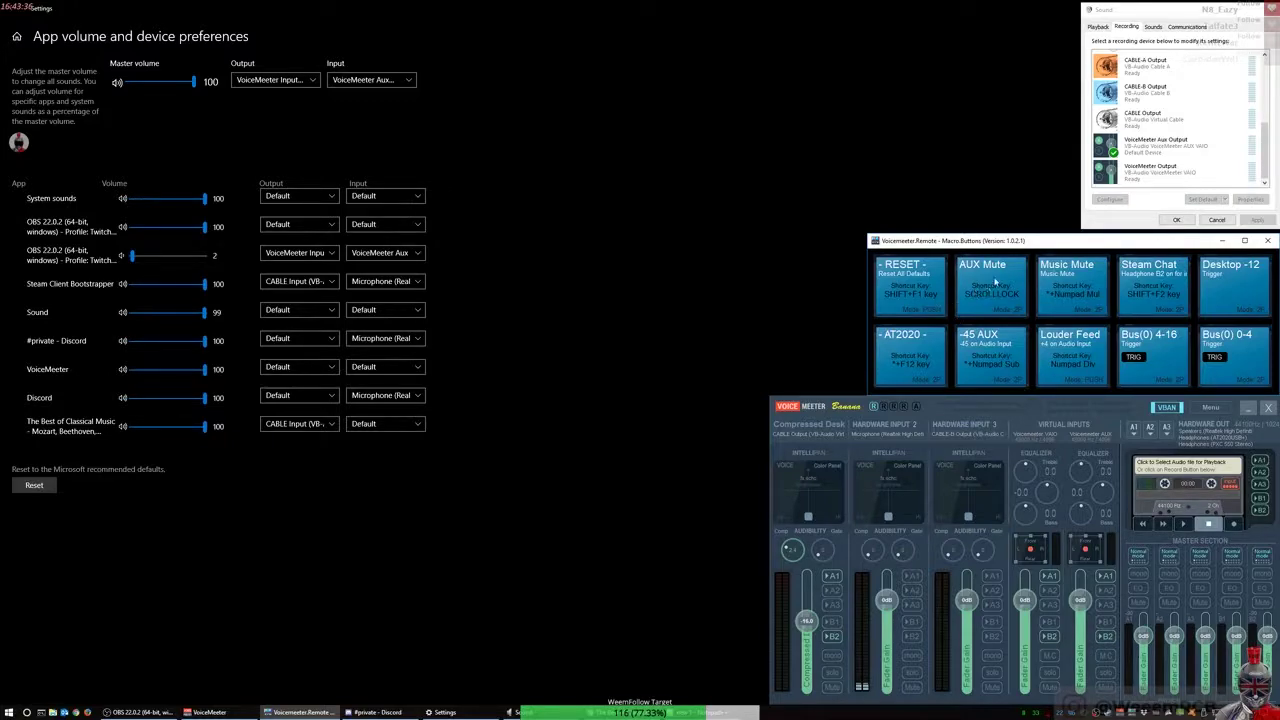
Step: Examine the AT2020 macro's mute requests for strip(0) and close its configuration
{"action": "right_click", "coordinate": [914, 349]}
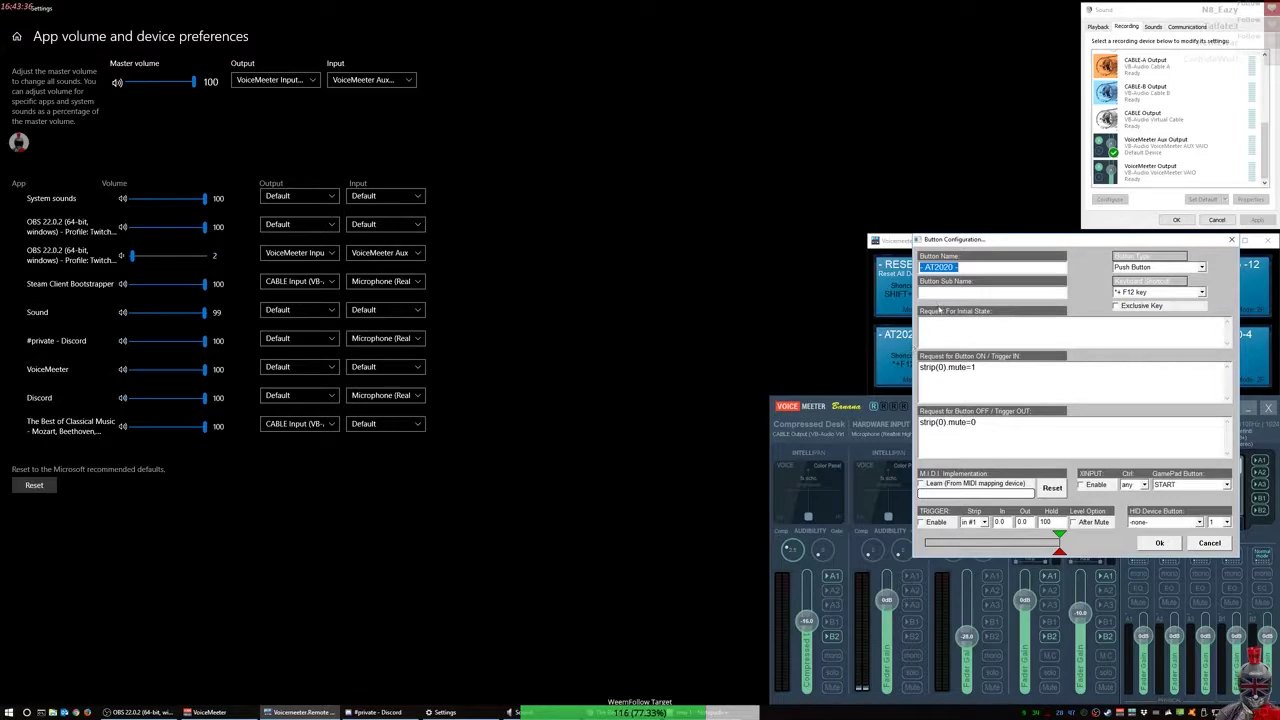
{"action": "left_click_drag", "start_coordinate": [987, 239], "coordinate": [586, 106]}
{"action": "left_click", "coordinate": [810, 410]}
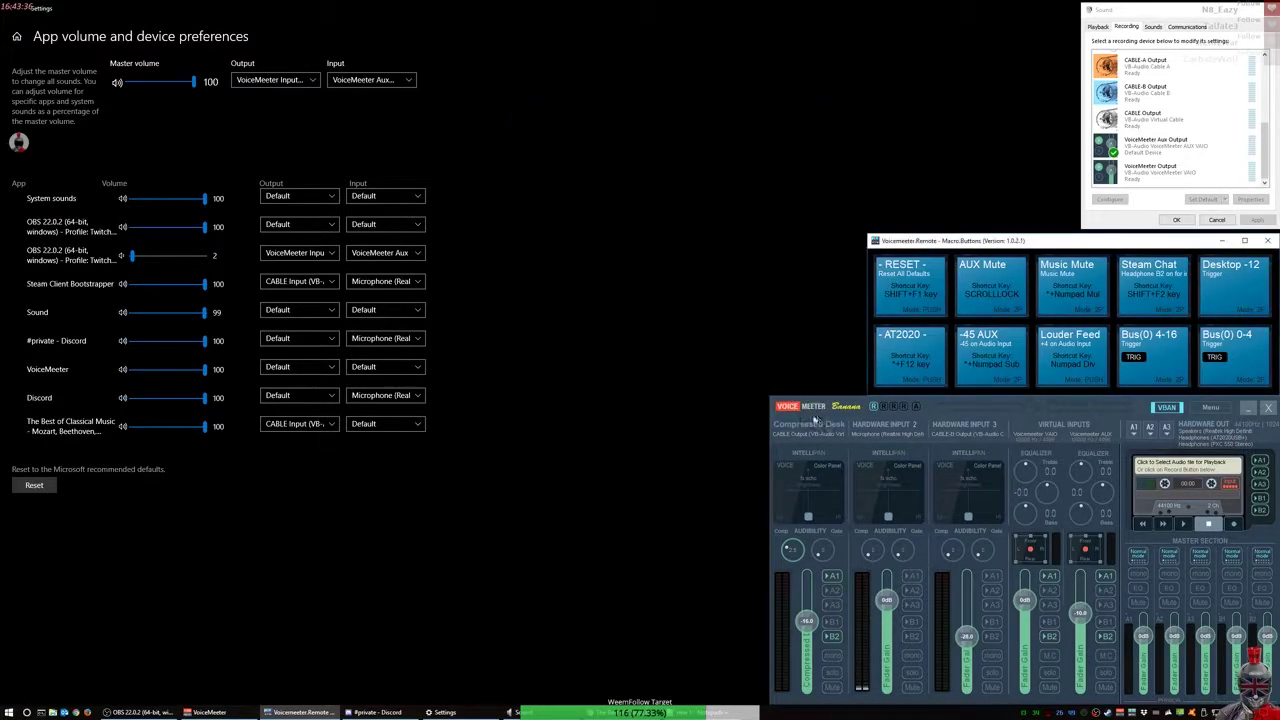
Step: Copy all of the RESET macro's initial state requests into a blank Notepad++ document
{"action": "right_click", "coordinate": [914, 284]}
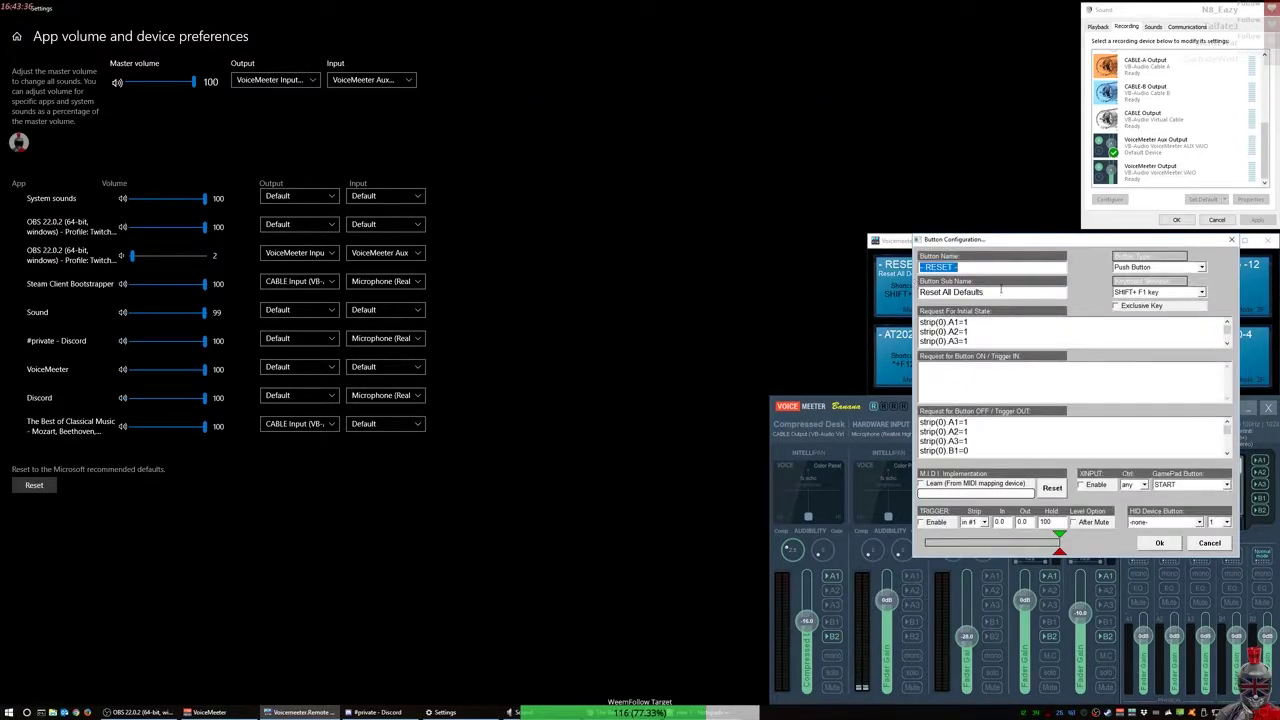
{"action": "left_click", "coordinate": [1005, 325]}
{"action": "key", "text": "ctrl+a"}
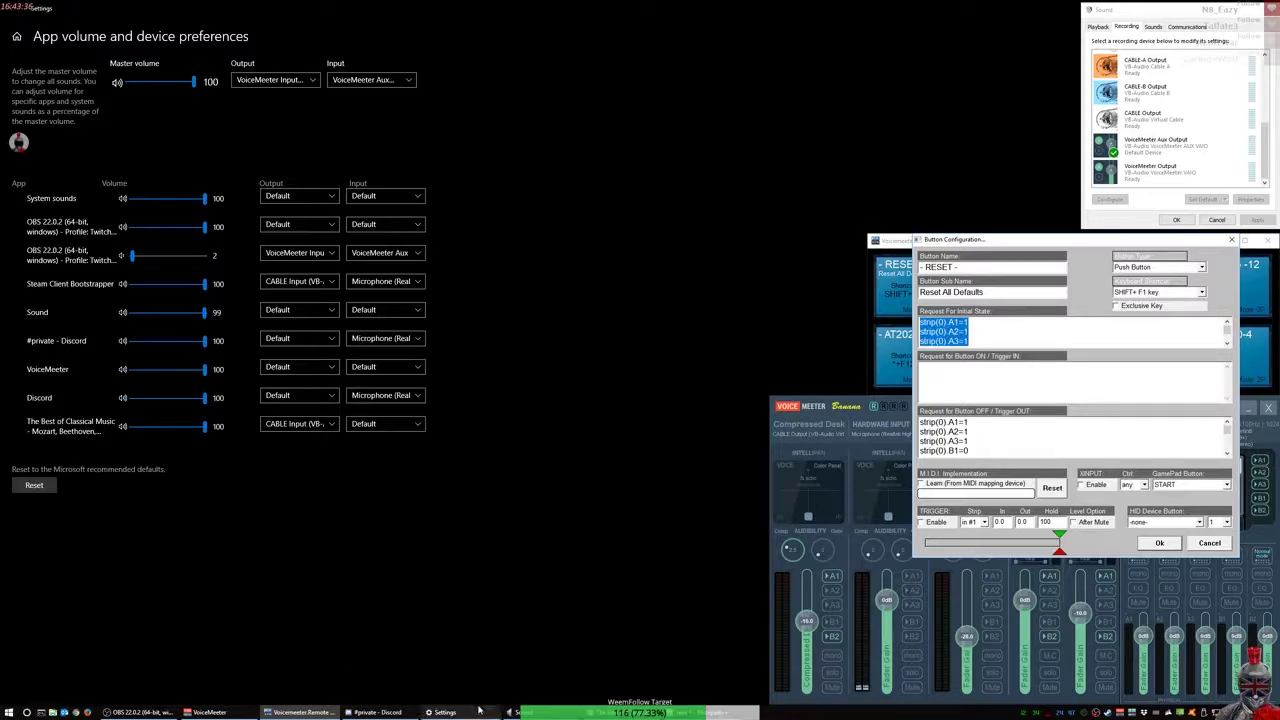
{"action": "left_click", "coordinate": [86, 712]}
{"action": "key", "text": "ctrl+v"}
Step: Examine the strip, bus and VBAN reset requests in Notepad++, and close the RESET macro's configuration
{"action": "scroll", "coordinate": [175, 205], "scroll_direction": "up", "scroll_amount": 6}
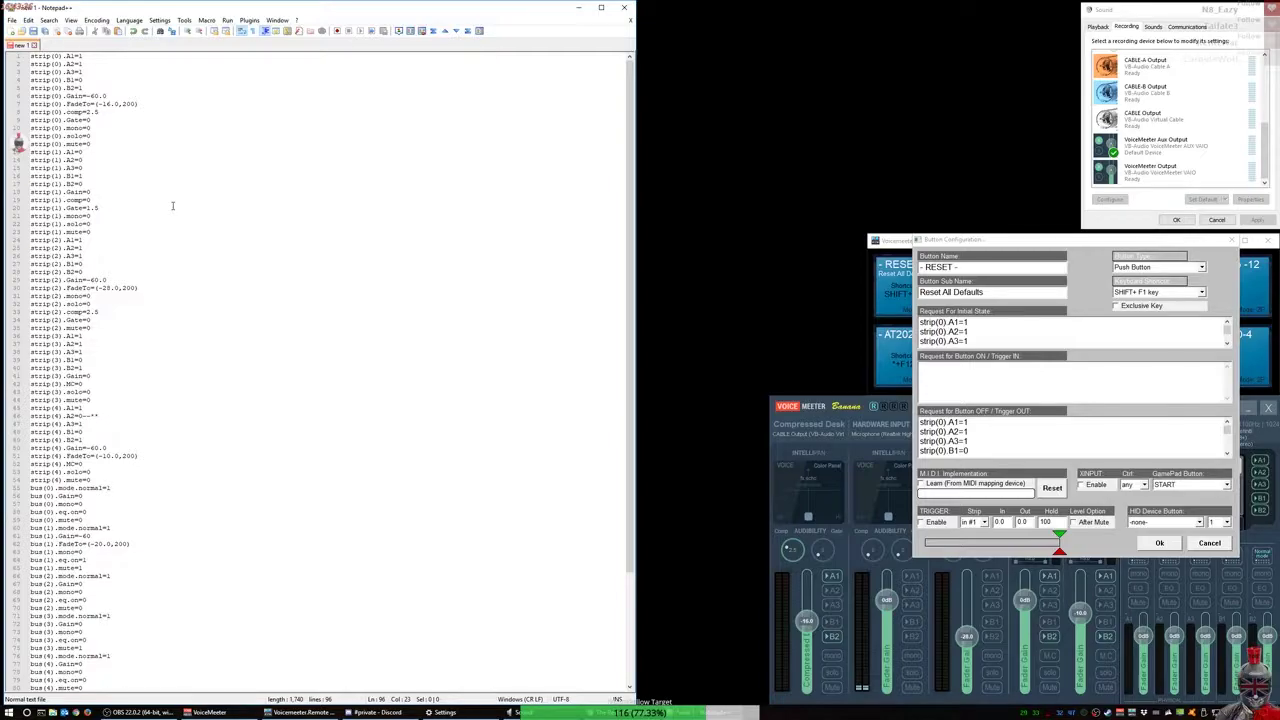
{"action": "left_click", "coordinate": [53, 64]}
{"action": "scroll", "coordinate": [60, 104], "scroll_direction": "down", "scroll_amount": 6}
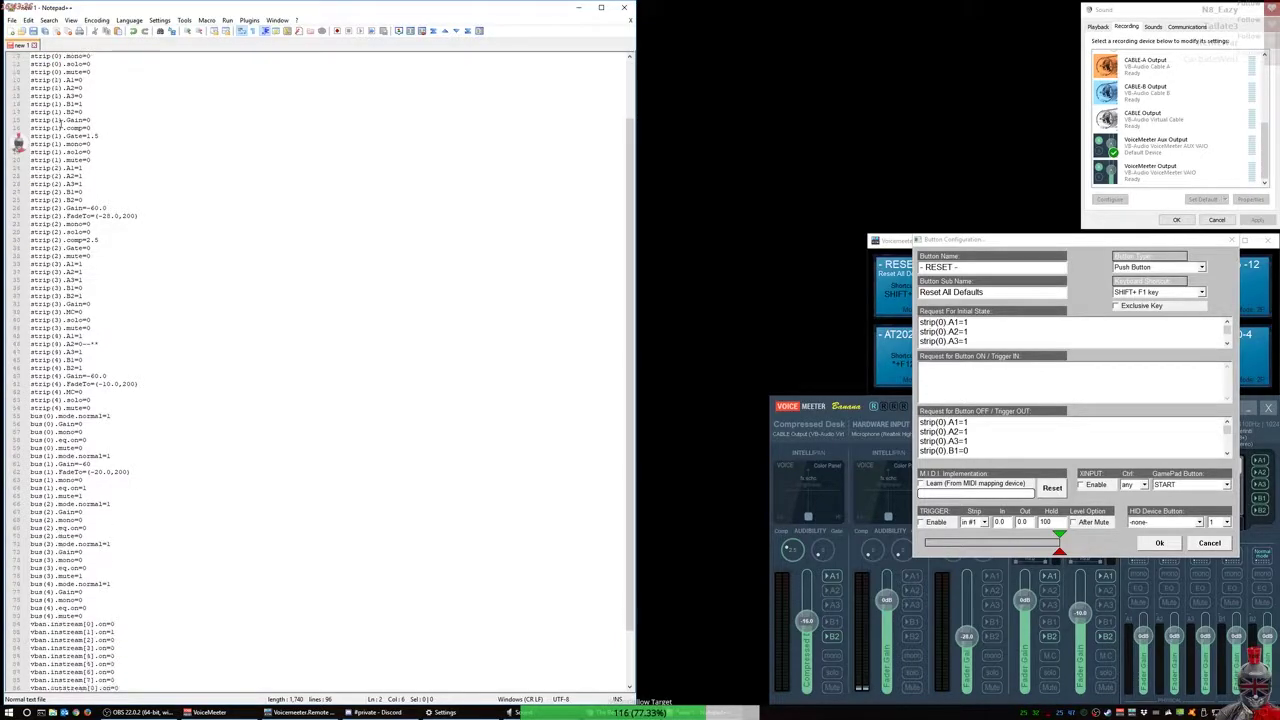
{"action": "left_click", "coordinate": [1159, 543]}
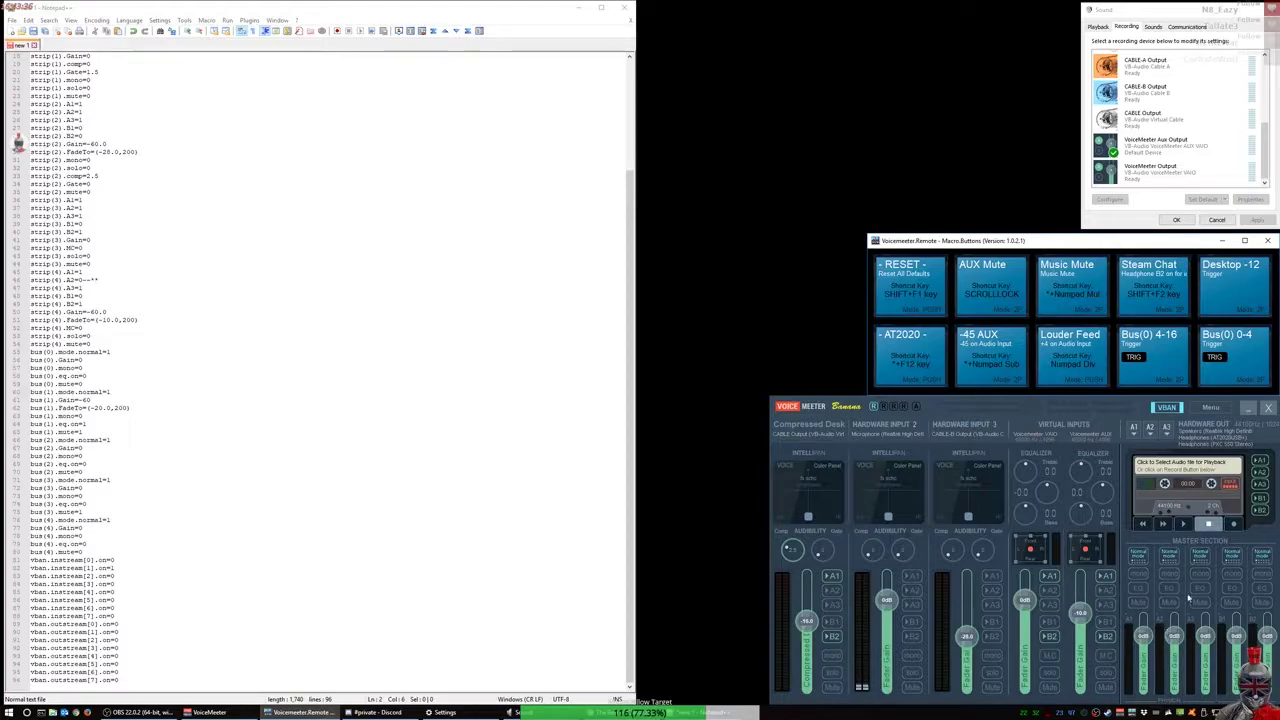
{"action": "left_click", "coordinate": [120, 560]}
{"action": "scroll", "coordinate": [120, 560], "scroll_direction": "up", "scroll_amount": 5}
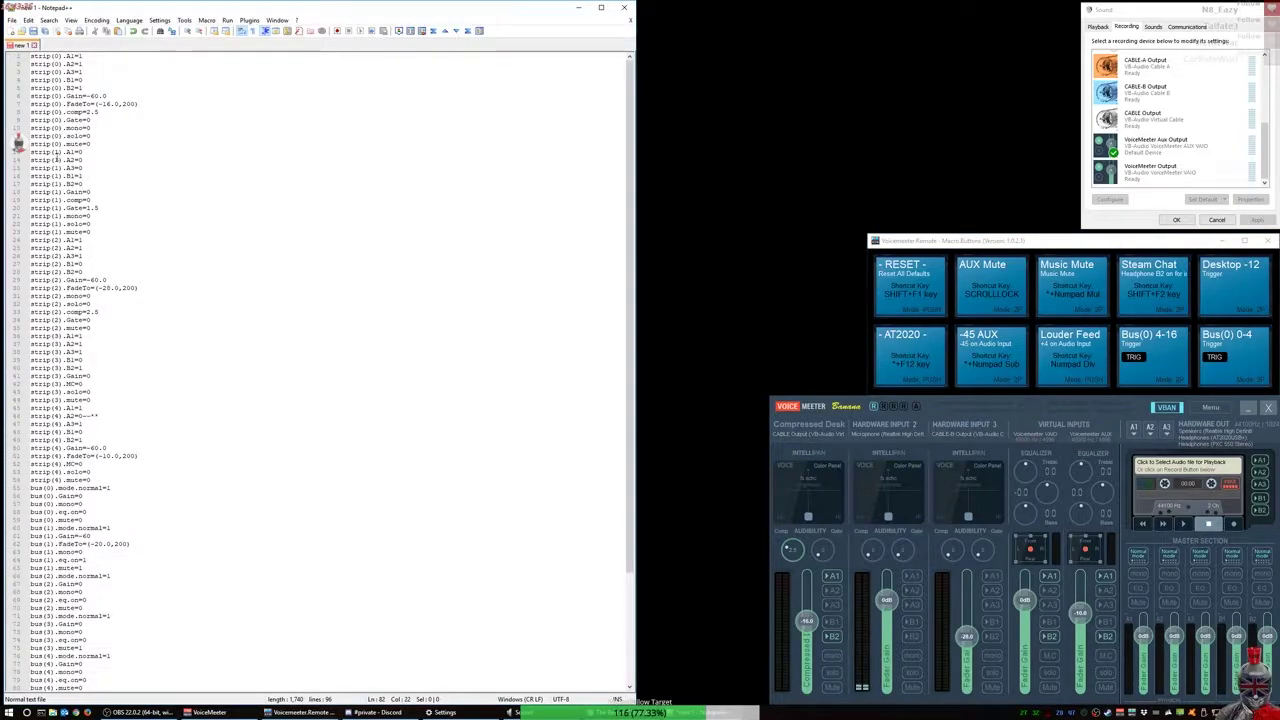